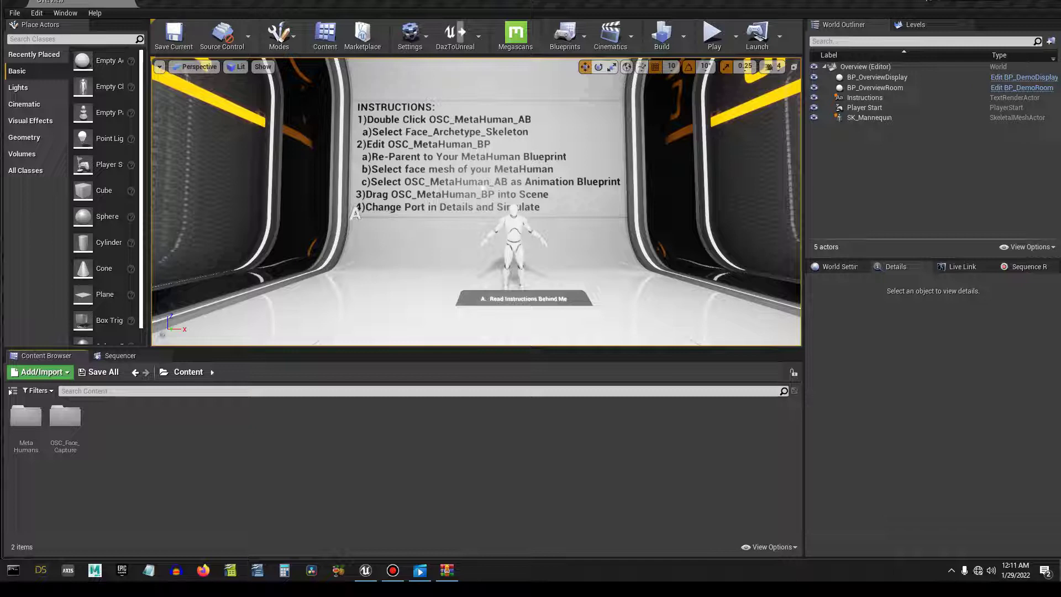
# Step: Look in the DemoRoom folder of OSC_Face_Capture for the Overview level, and return to the Content folder
pyautogui.doubleClick(65, 416)
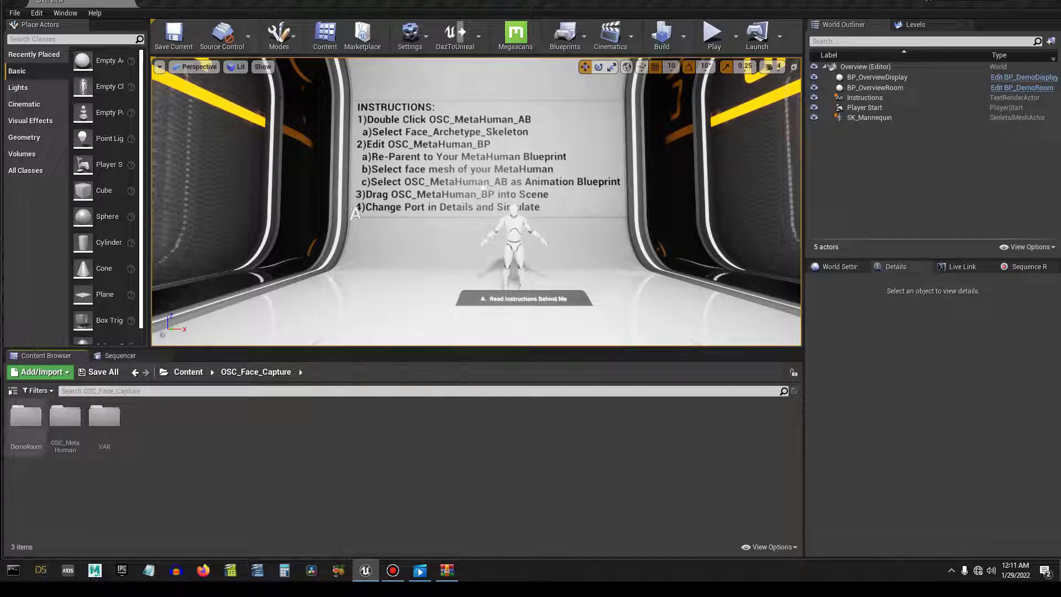
pyautogui.doubleClick(26, 418)
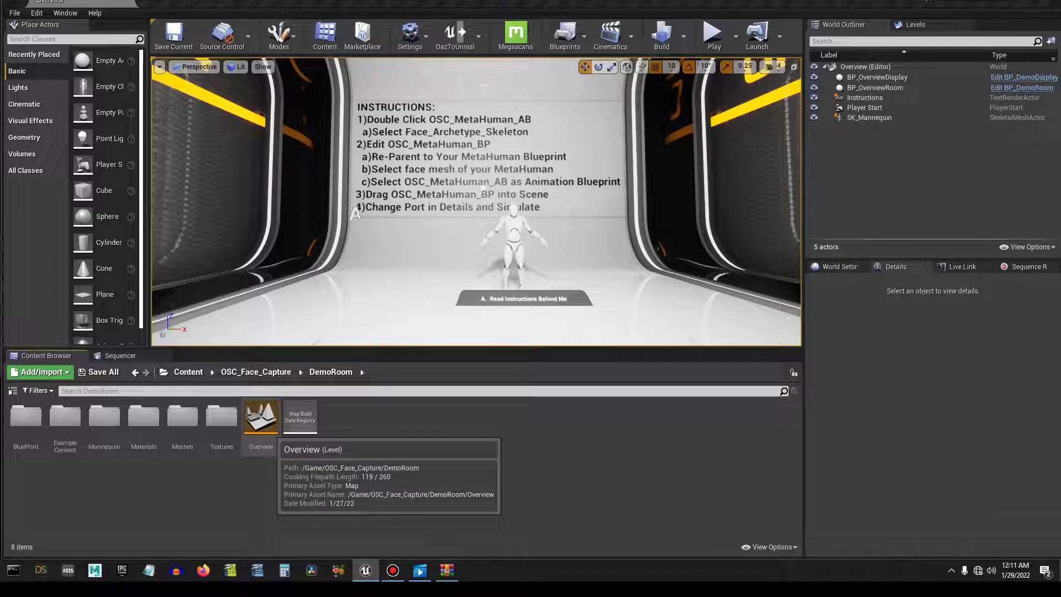
pyautogui.click(188, 371)
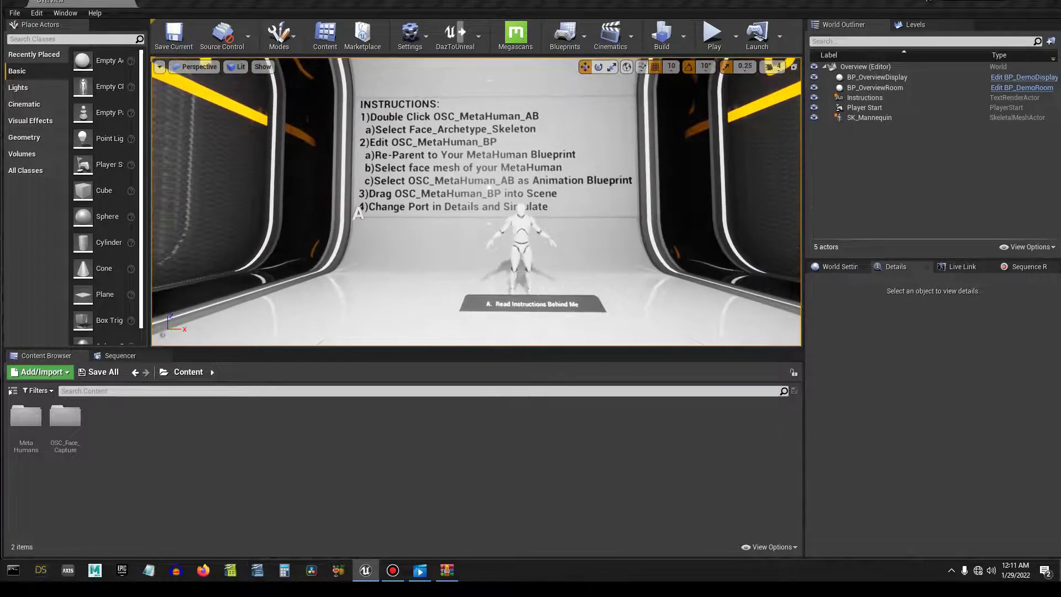
pyautogui.click(425, 254)
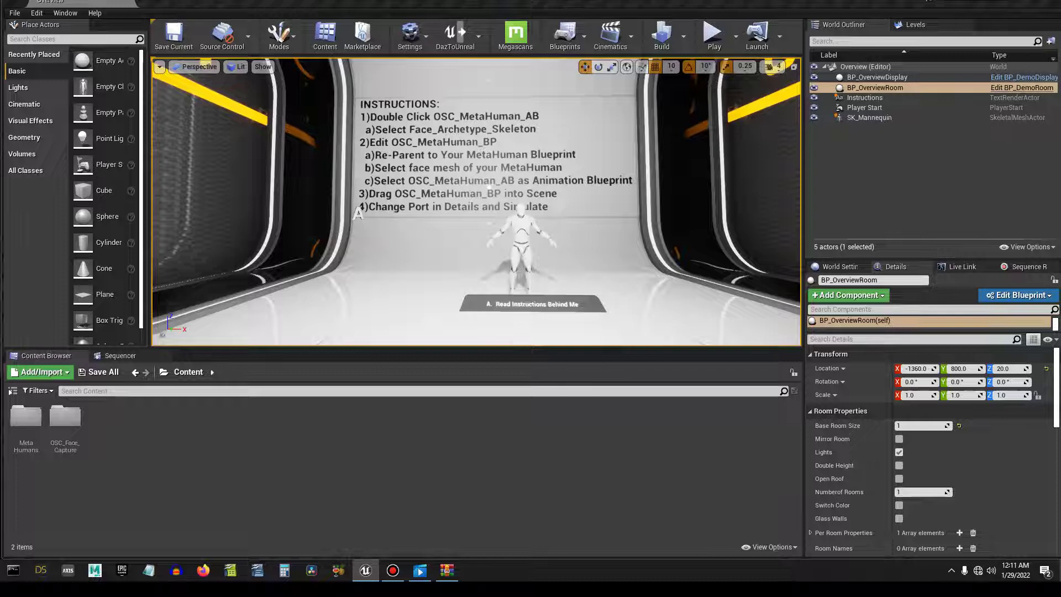
pyautogui.click(358, 213)
pyautogui.click(425, 255)
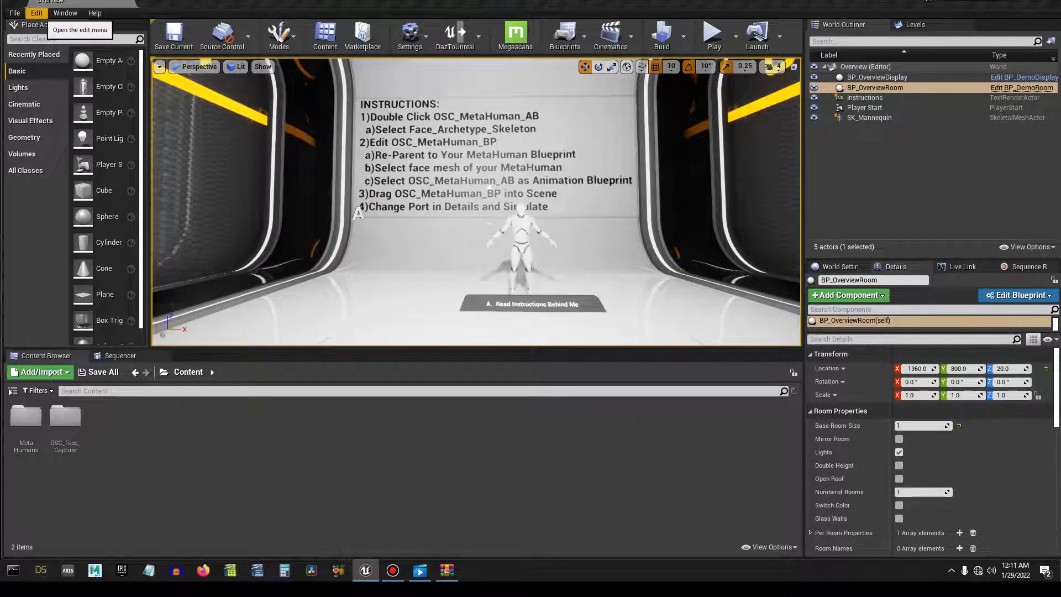
# Step: Search the project's plugins for "osc"
pyautogui.click(37, 13)
pyautogui.click(61, 184)
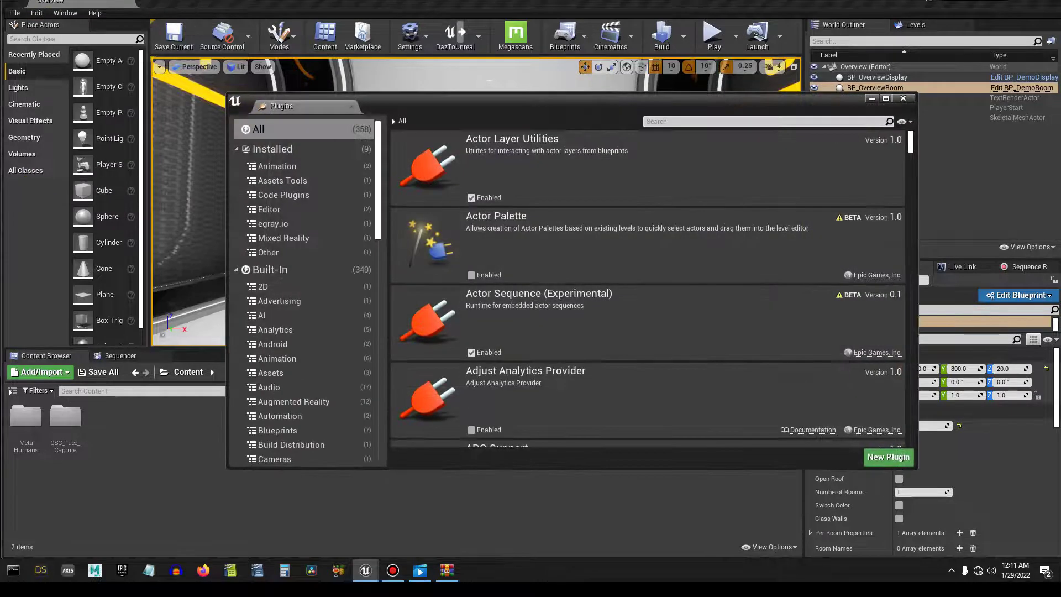
pyautogui.write('osc')
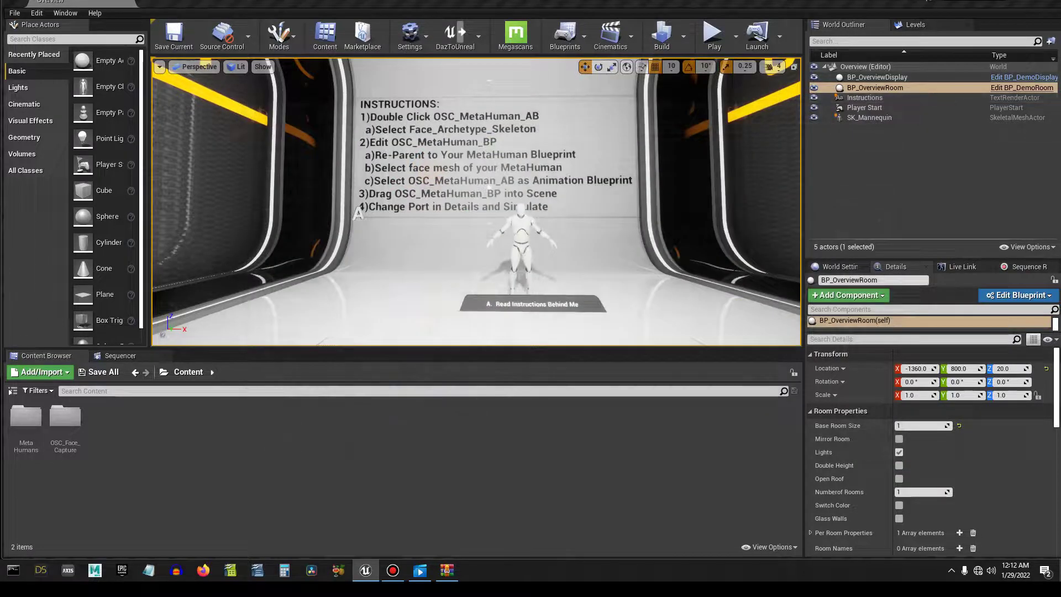
# Step: Retarget the OSC_MetaHuman_AB animation blueprint in the OSC_MetaHuman folder of OSC_Face_Capture to Face_Archetype_Skeleton
pyautogui.moveTo(477, 201); pyautogui.dragTo(488, 201, button='right')
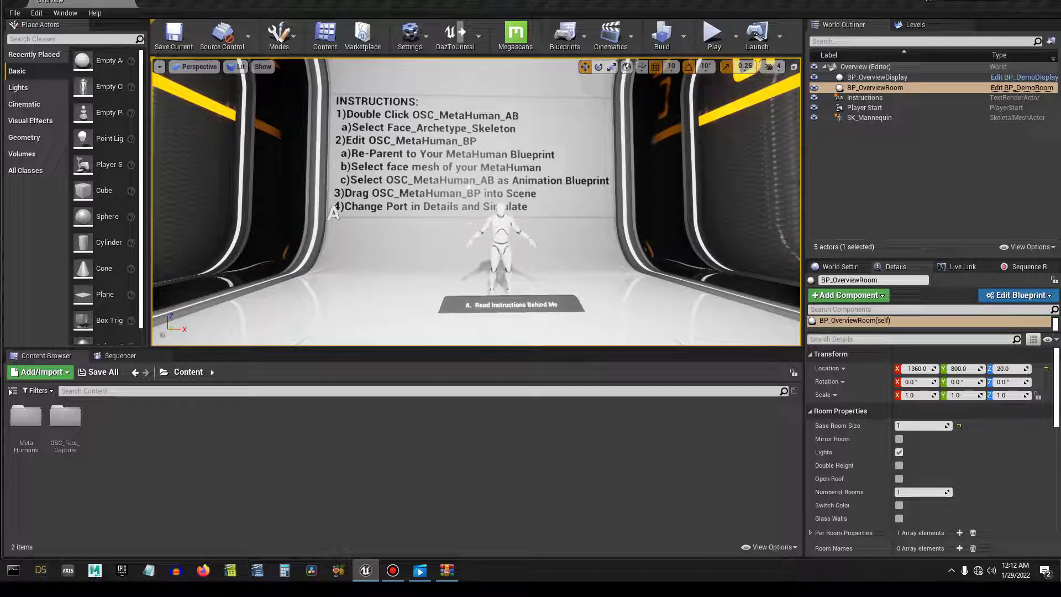
pyautogui.doubleClick(65, 417)
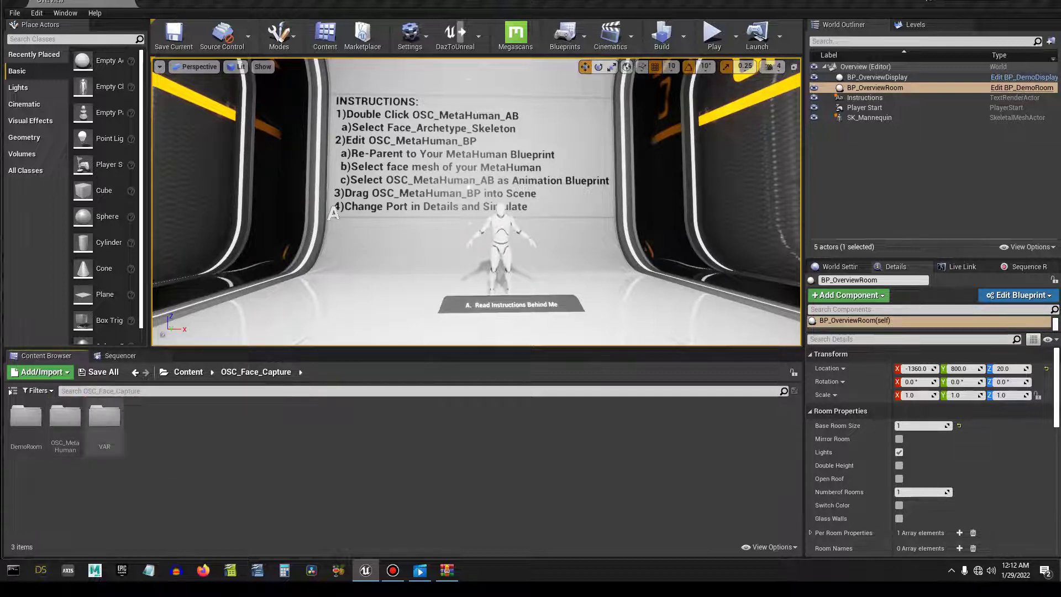
pyautogui.doubleClick(65, 417)
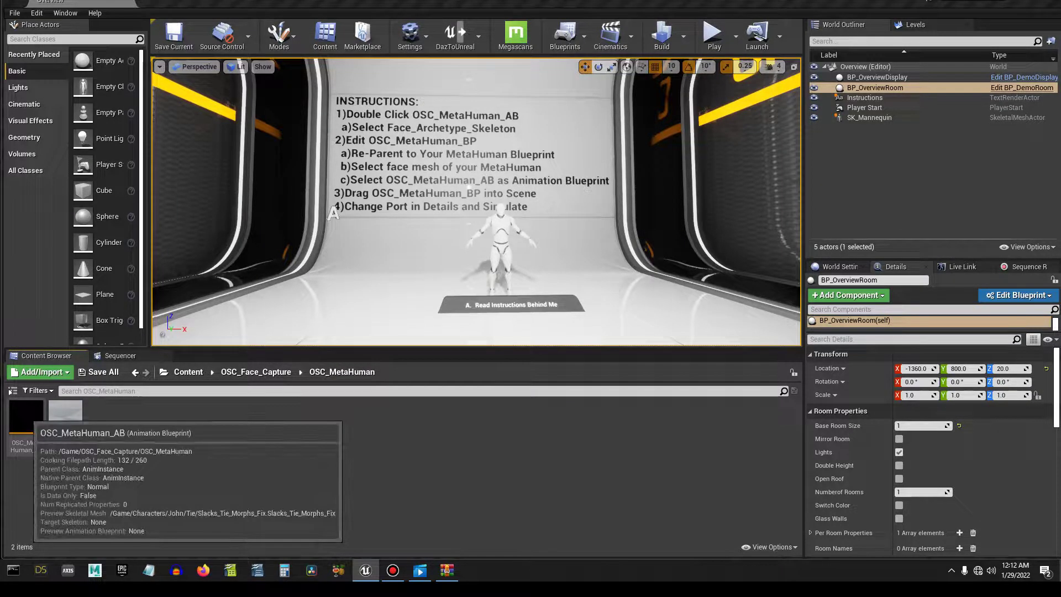
pyautogui.click(36, 425)
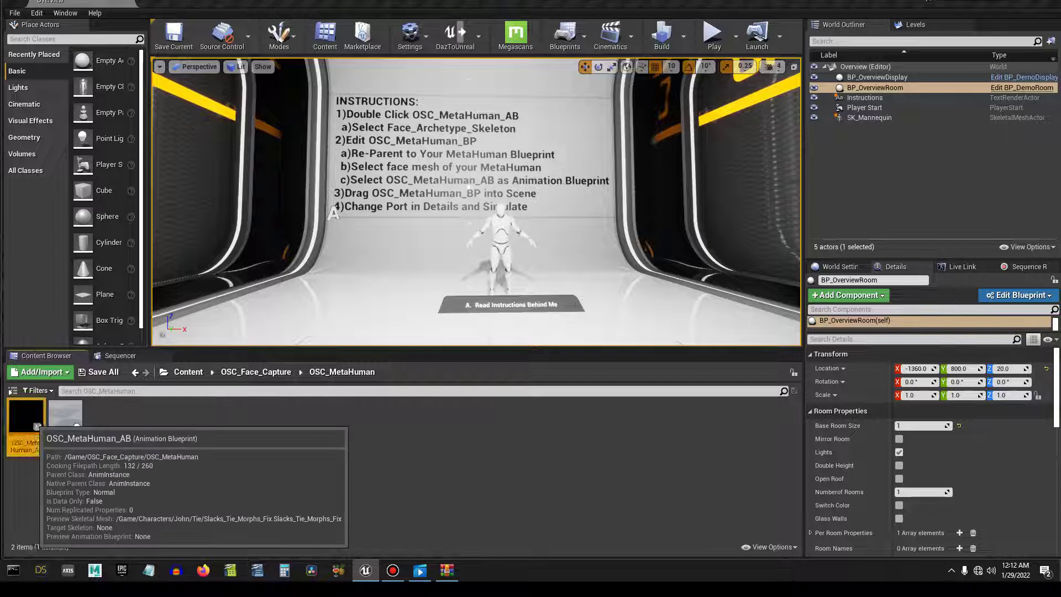
pyautogui.doubleClick(37, 425)
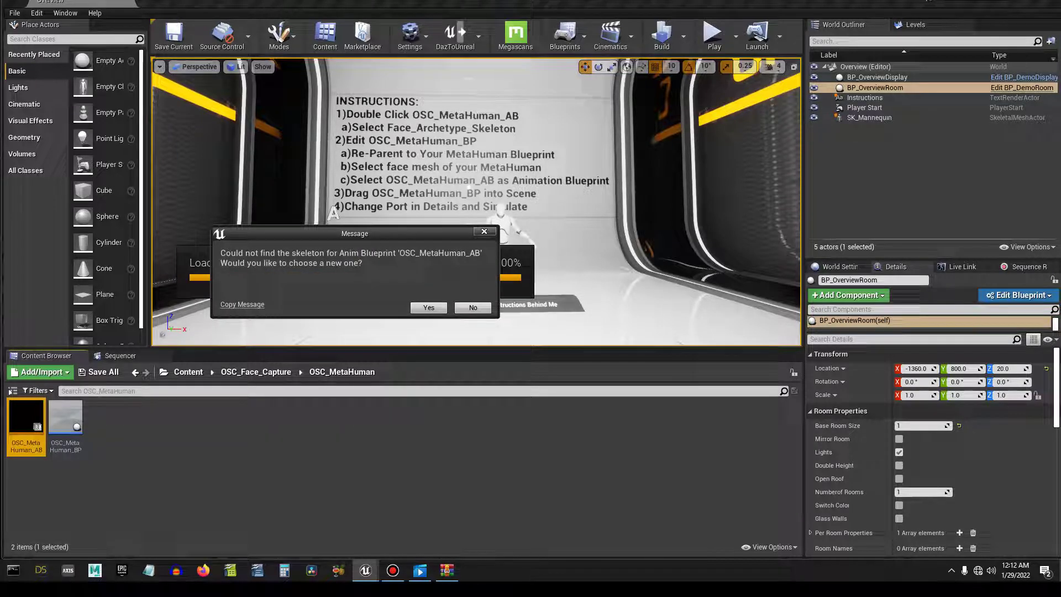
pyautogui.click(429, 307)
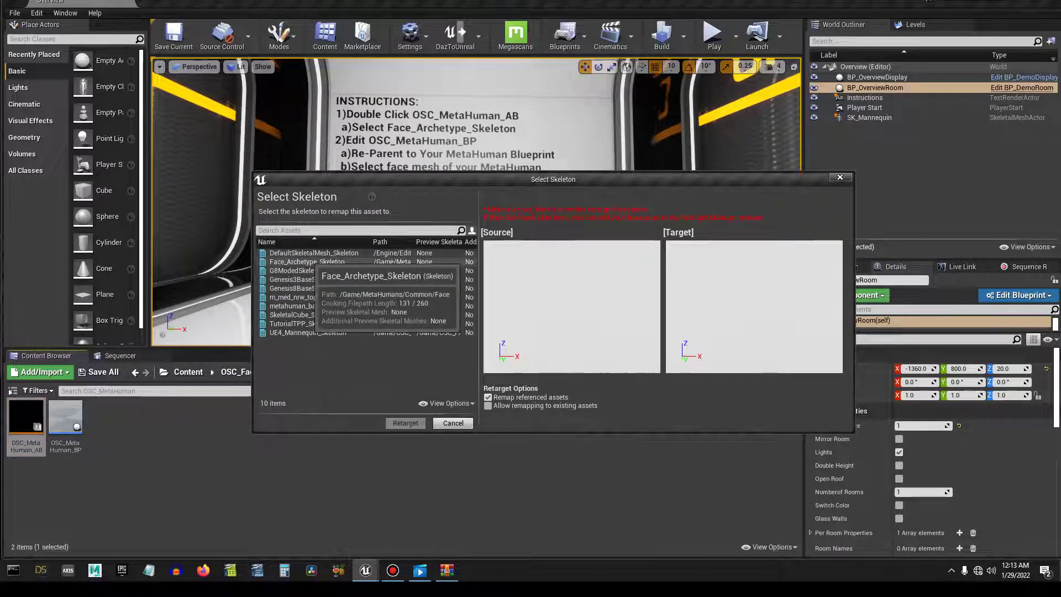
pyautogui.click(309, 261)
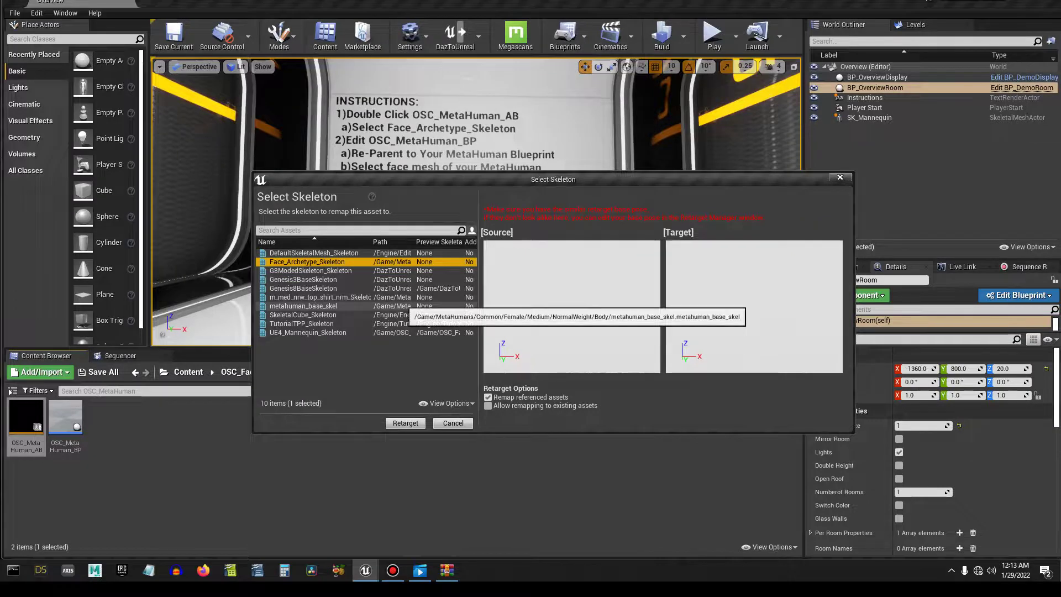
pyautogui.click(405, 423)
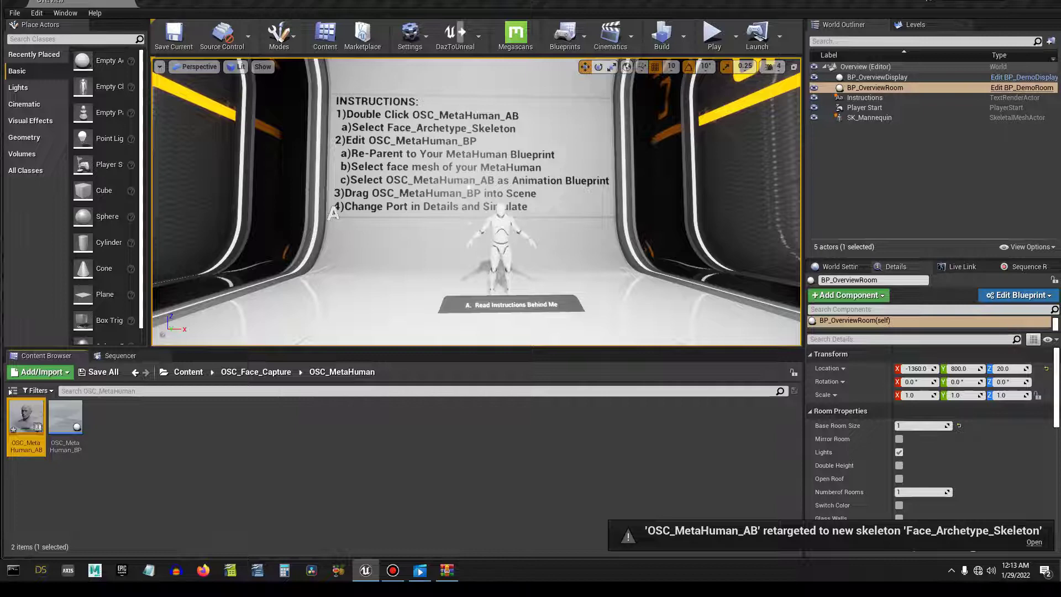
# Step: Set the preview mesh of OSC_MetaHuman_AB to Cooper_FaceMesh, save the animation blueprint and close it
pyautogui.moveTo(25, 419)
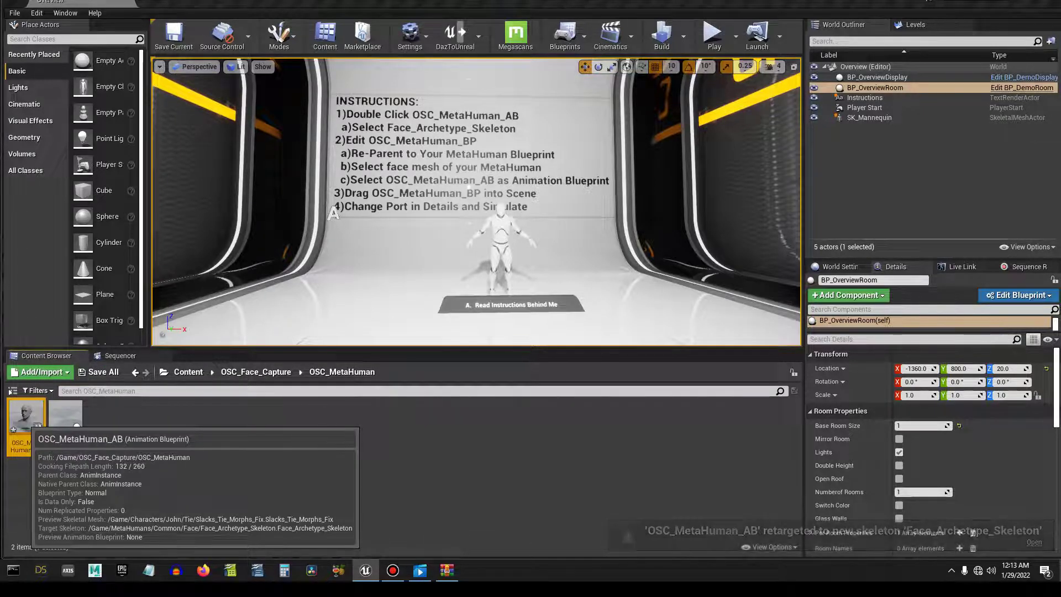
pyautogui.doubleClick(25, 419)
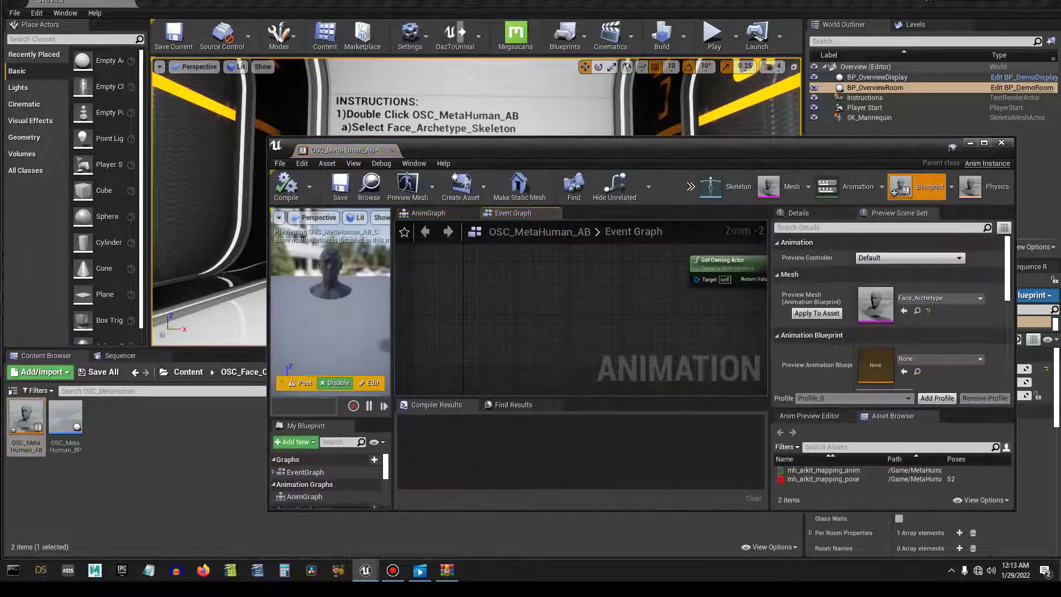
pyautogui.click(939, 298)
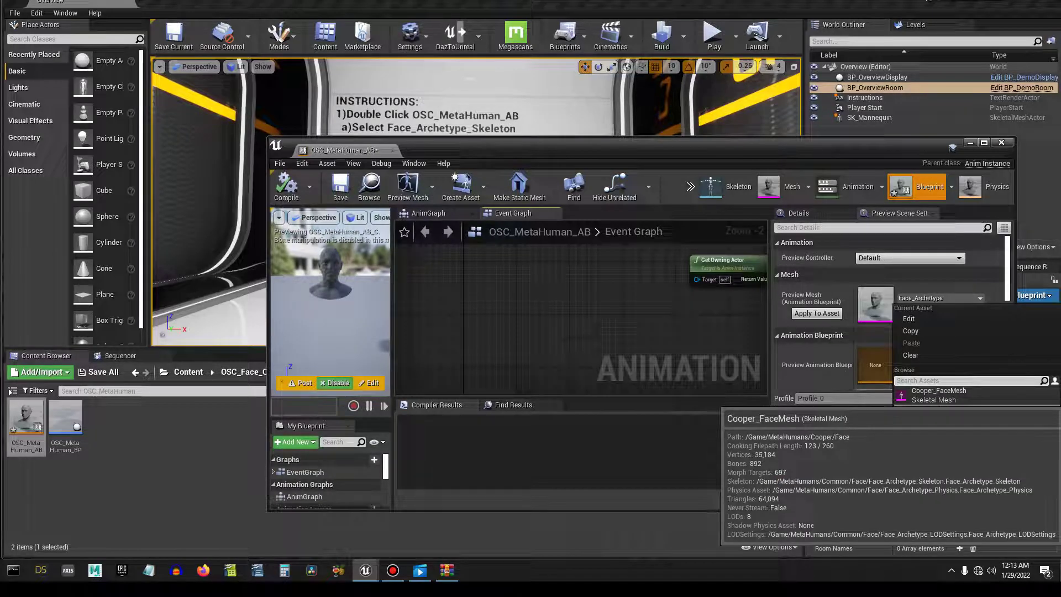
pyautogui.click(932, 394)
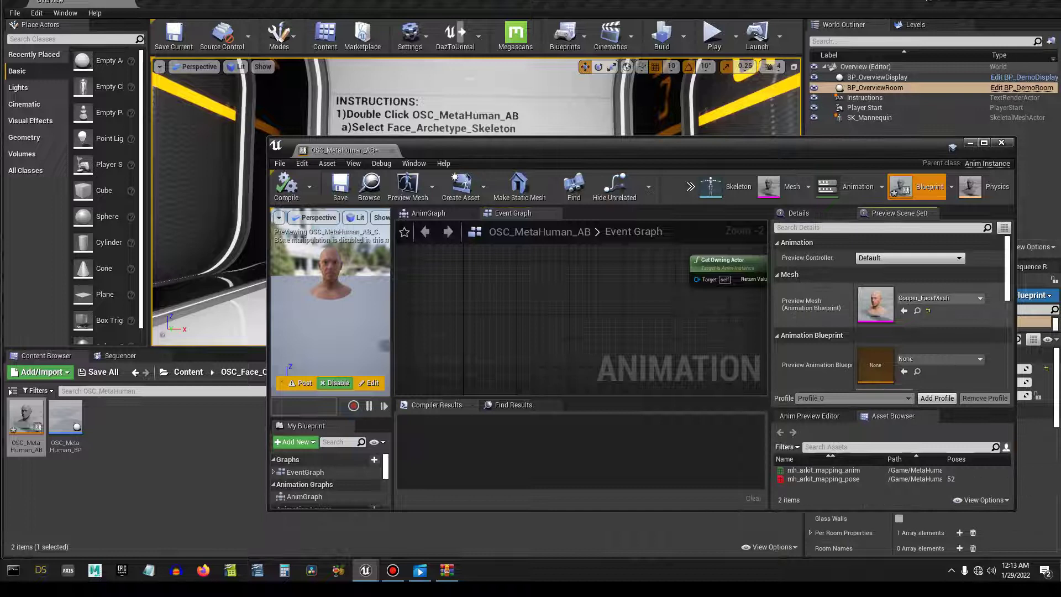
pyautogui.click(339, 188)
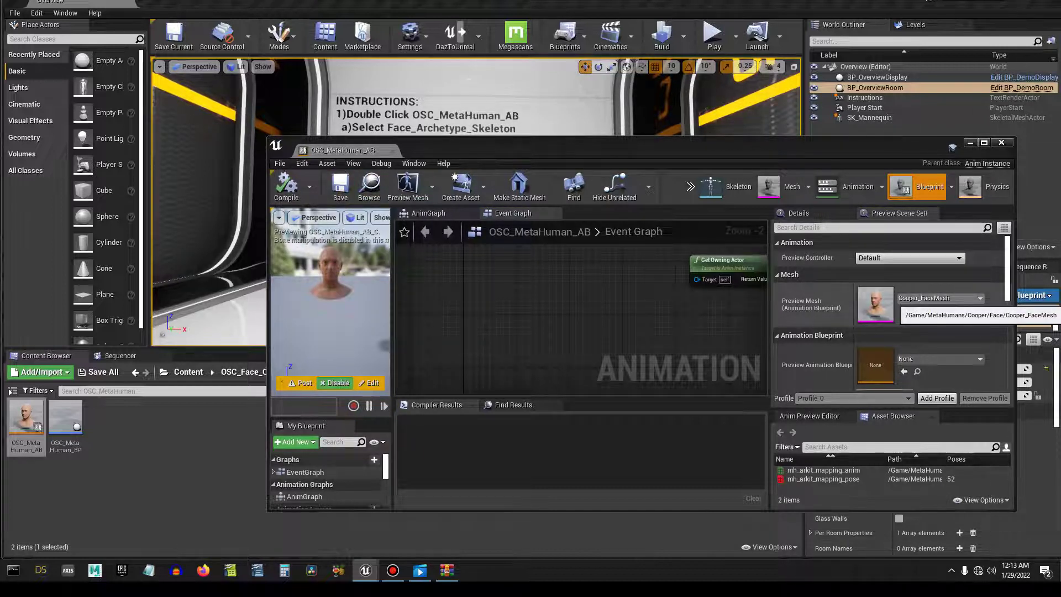
pyautogui.click(1001, 142)
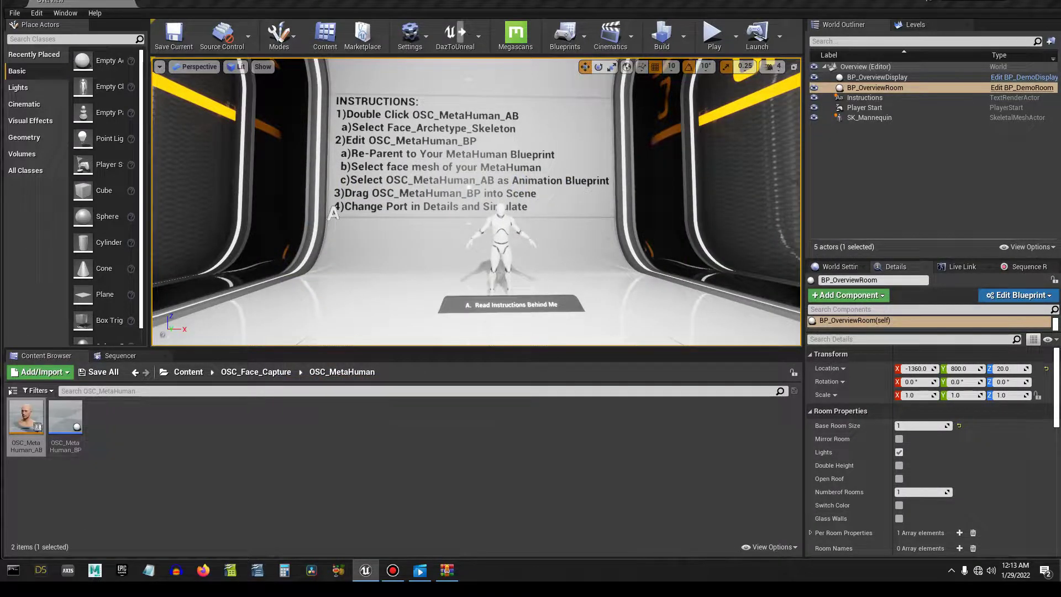
# Step: Open OSC_MetaHuman_BP and reparent it to the BP_Cooper blueprint
pyautogui.doubleClick(65, 419)
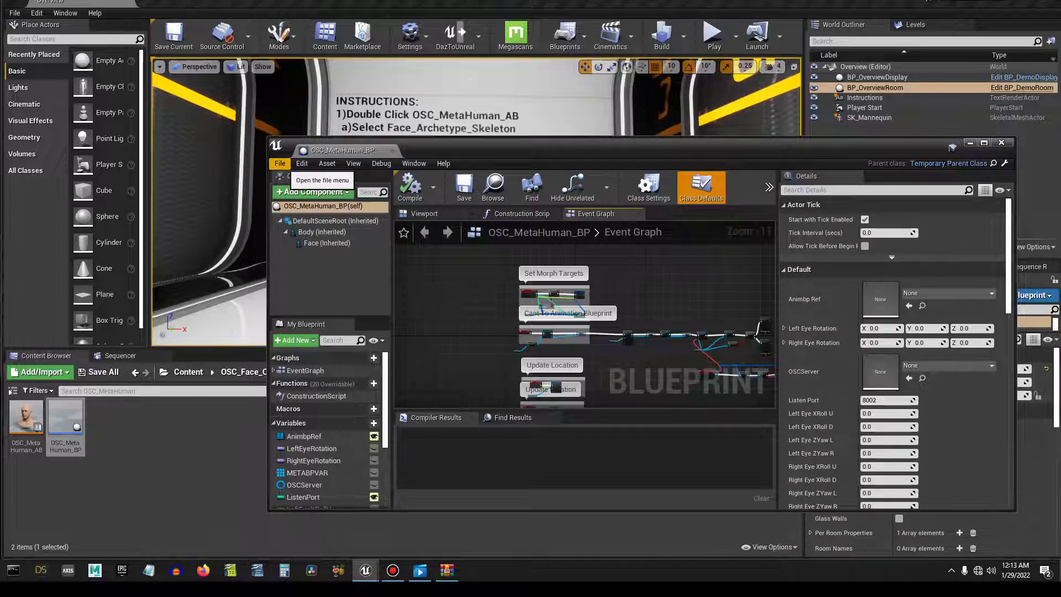
pyautogui.click(280, 163)
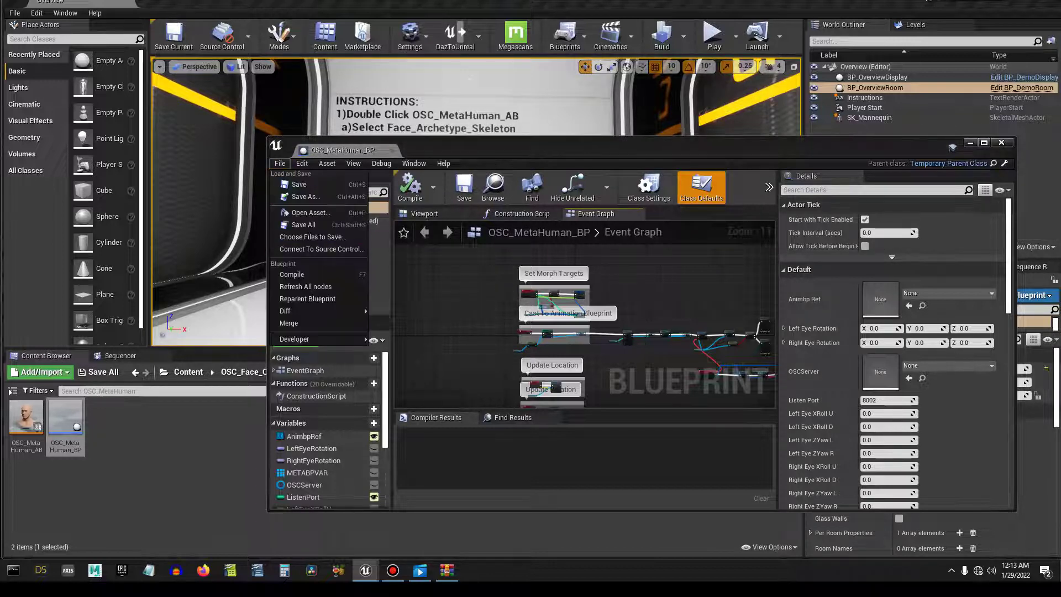
pyautogui.click(307, 298)
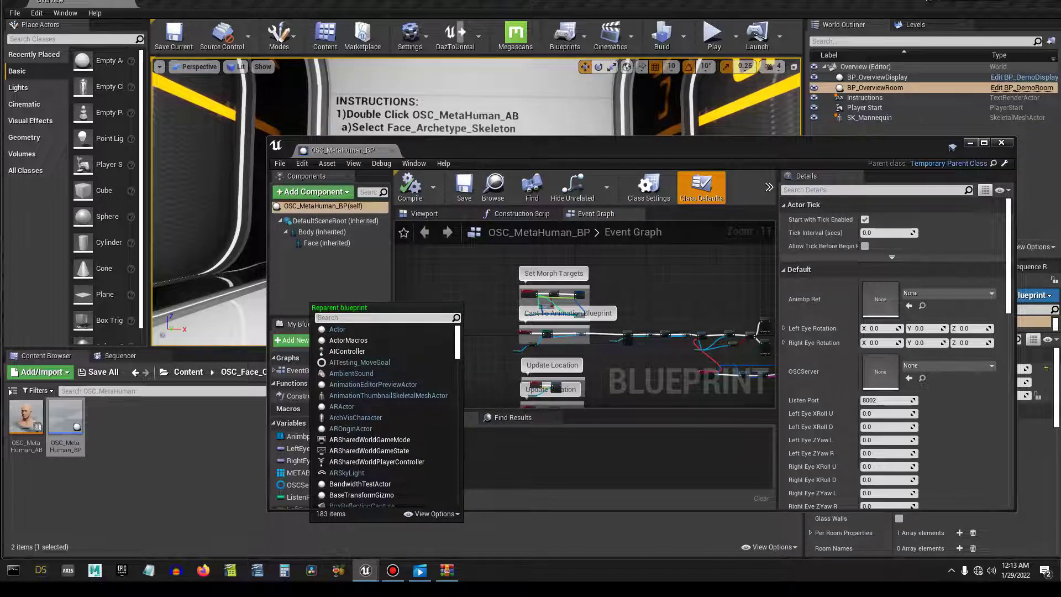
pyautogui.write('coop')
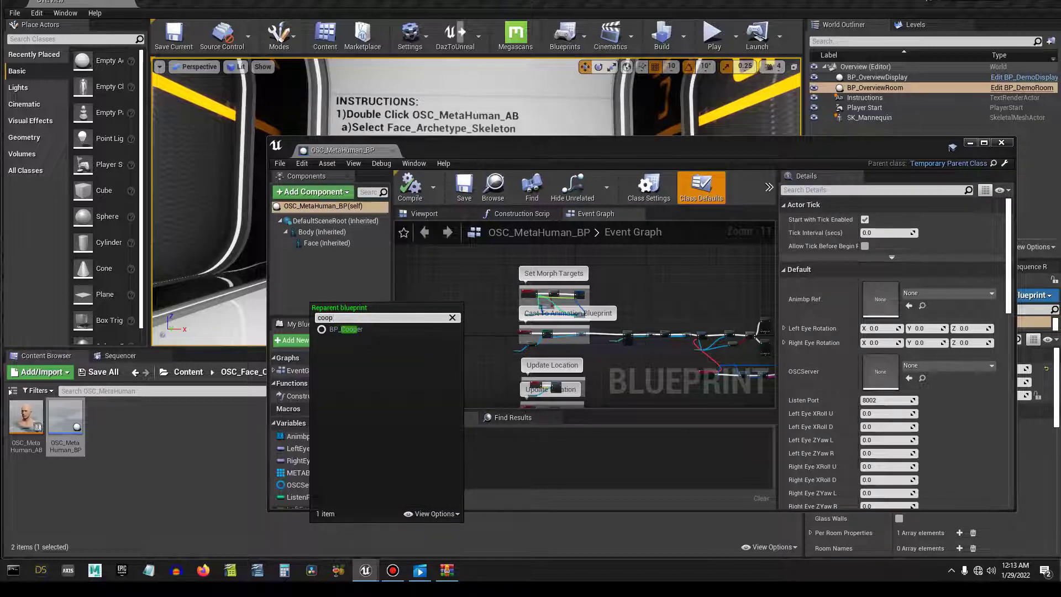
pyautogui.press('Down')
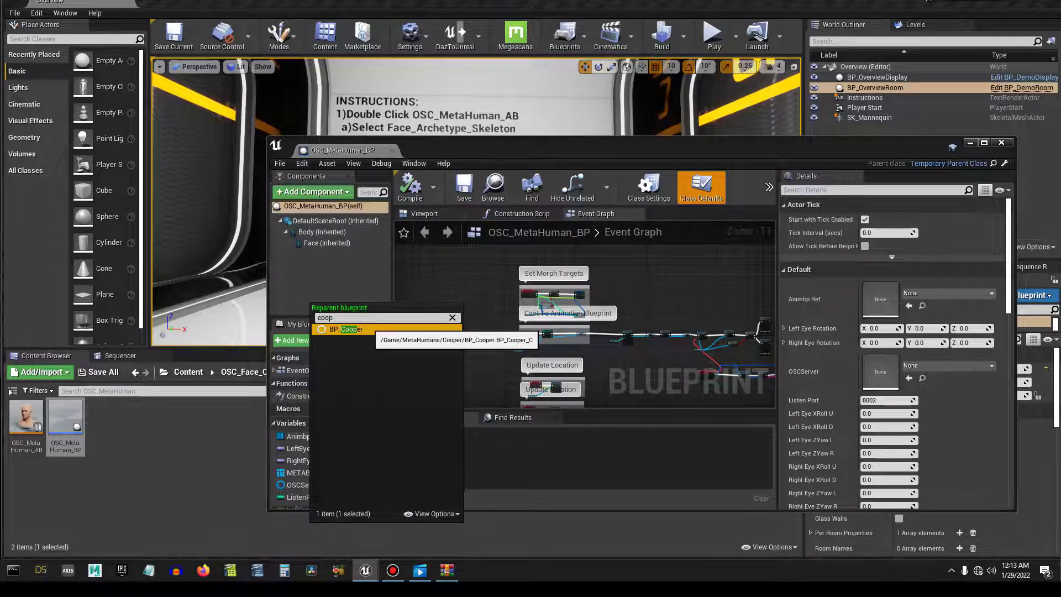
pyautogui.press('Return')
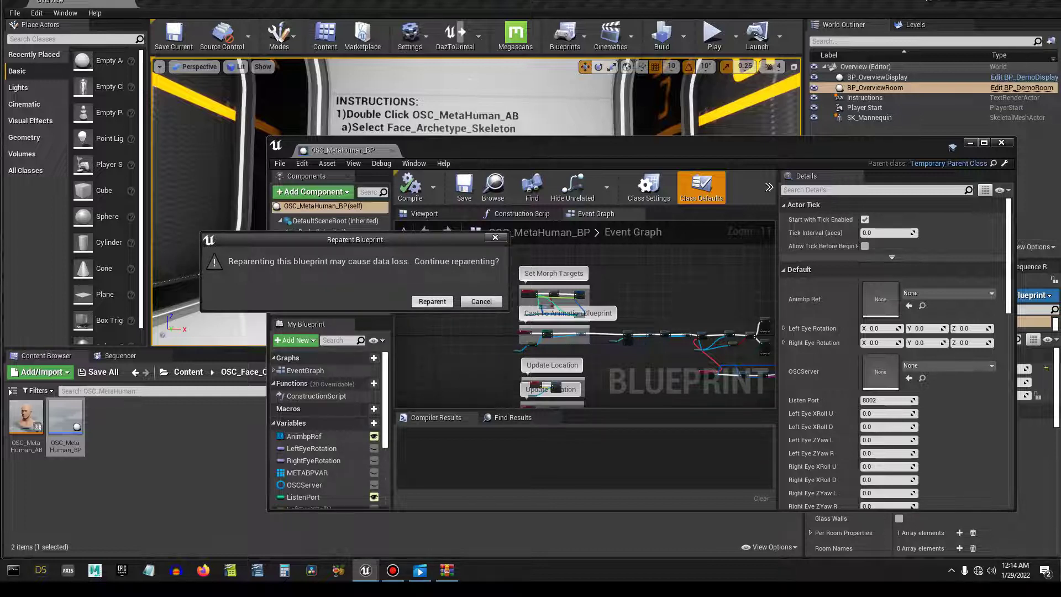
pyautogui.click(432, 302)
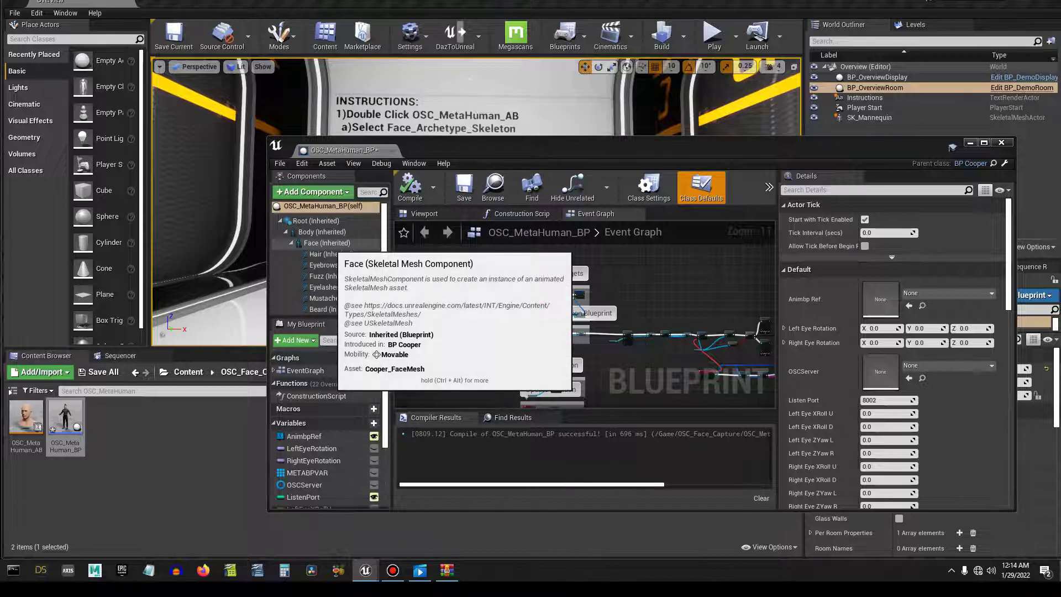
# Step: On the inherited Face component, set the skeletal mesh to Cooper_FaceMesh and the anim class to OSC_MetaHuman_AB
pyautogui.click(330, 244)
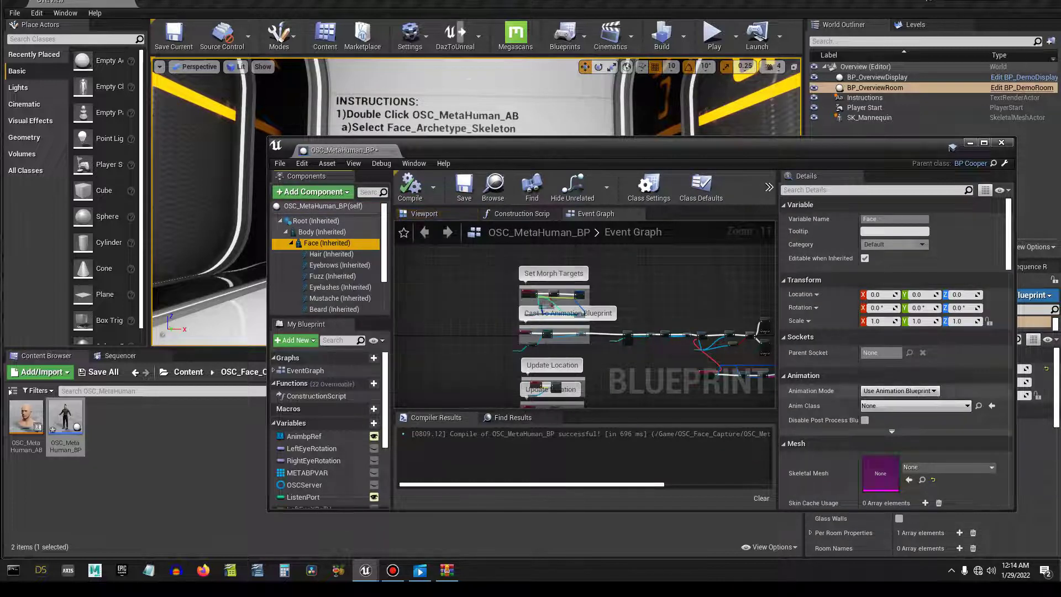
pyautogui.click(946, 467)
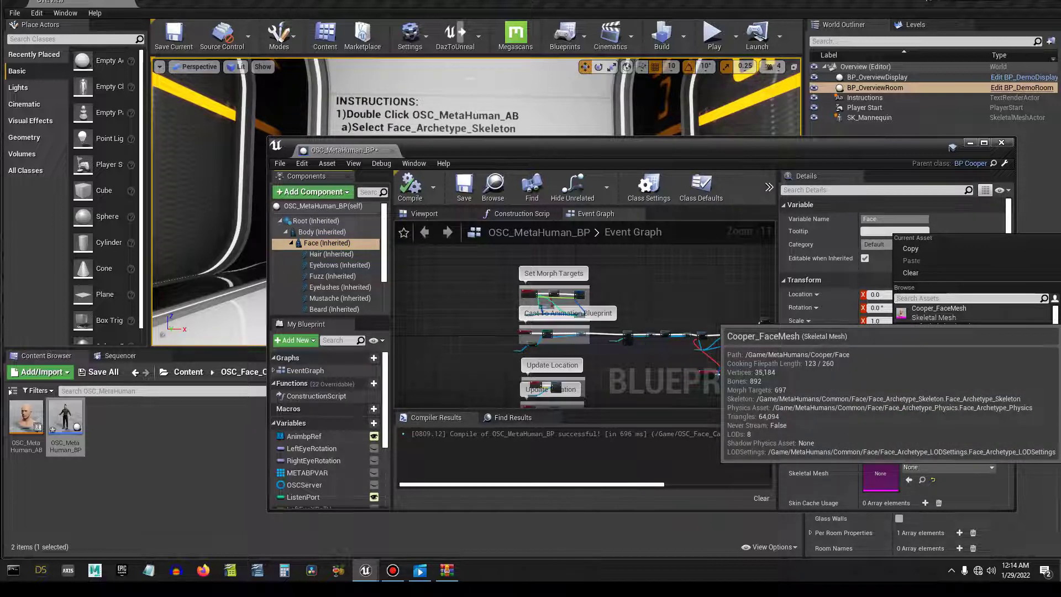
pyautogui.click(938, 313)
pyautogui.click(914, 405)
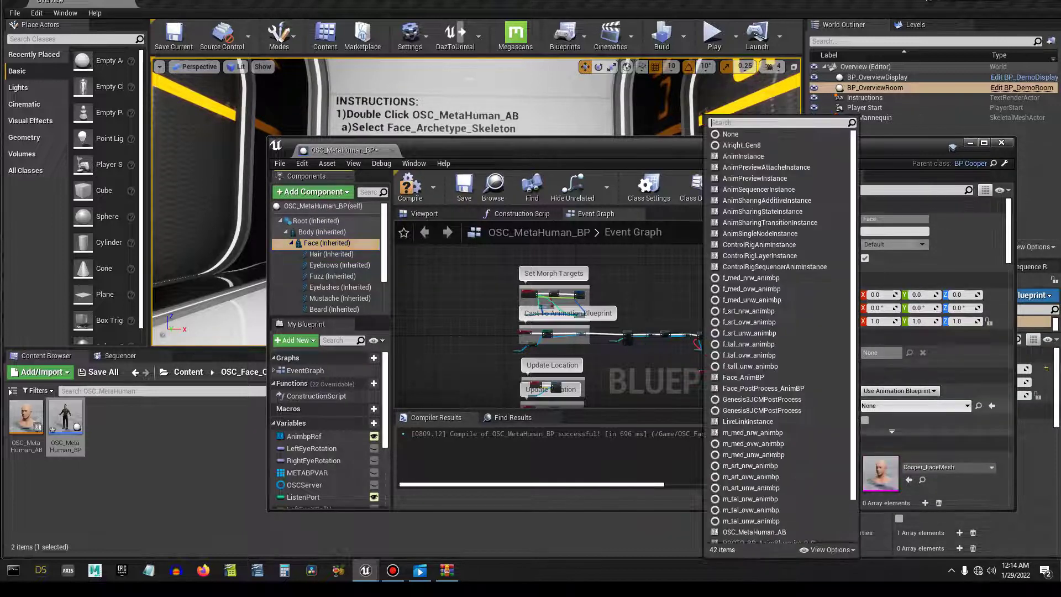
pyautogui.click(754, 532)
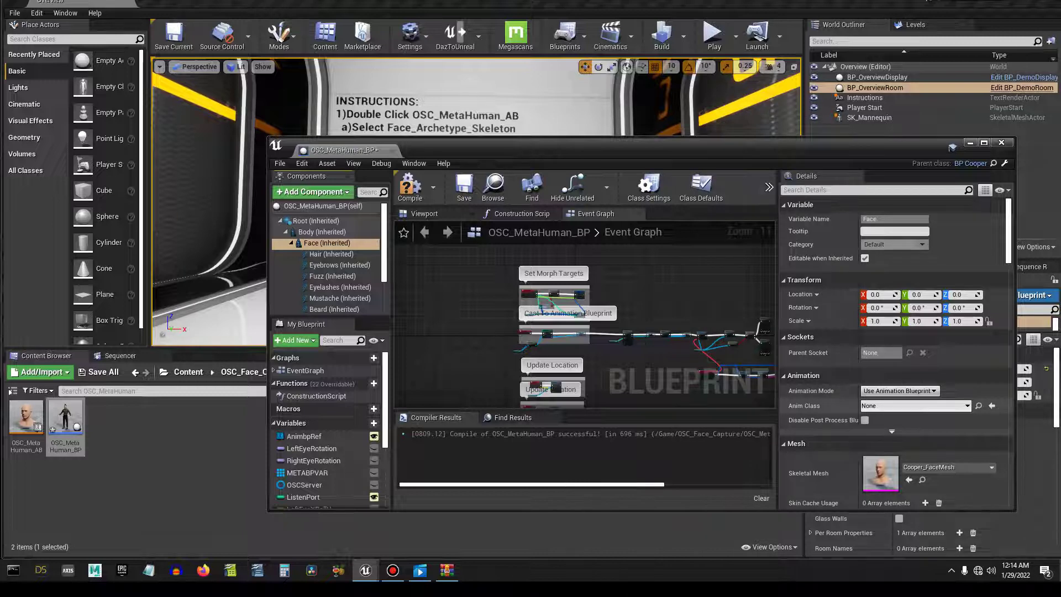
pyautogui.click(914, 405)
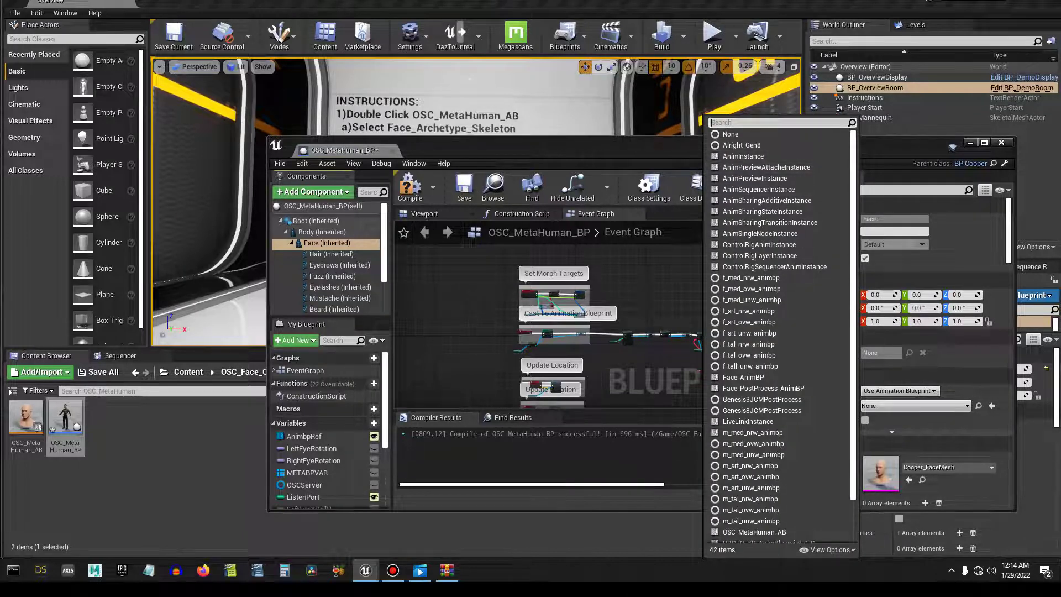
pyautogui.write('osc')
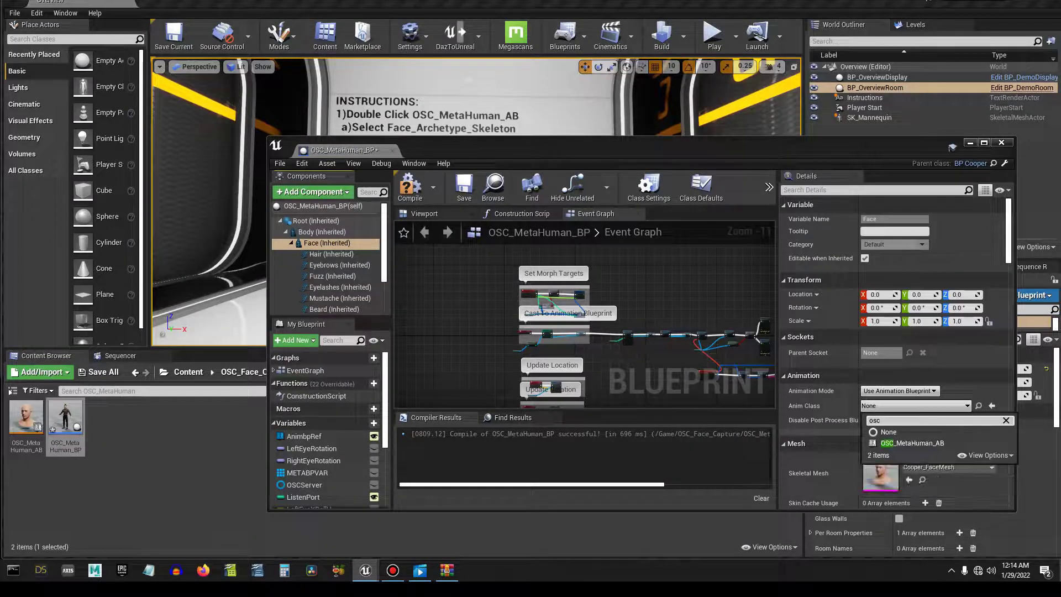
pyautogui.click(933, 443)
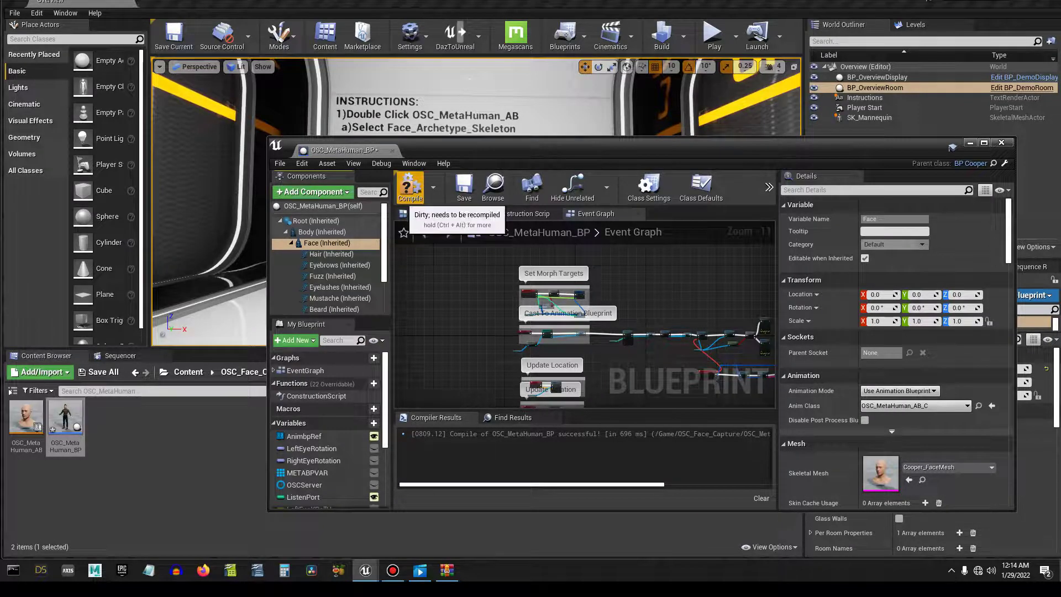
# Step: Compile and save OSC_MetaHuman_BP, and close its blueprint editor
pyautogui.click(410, 189)
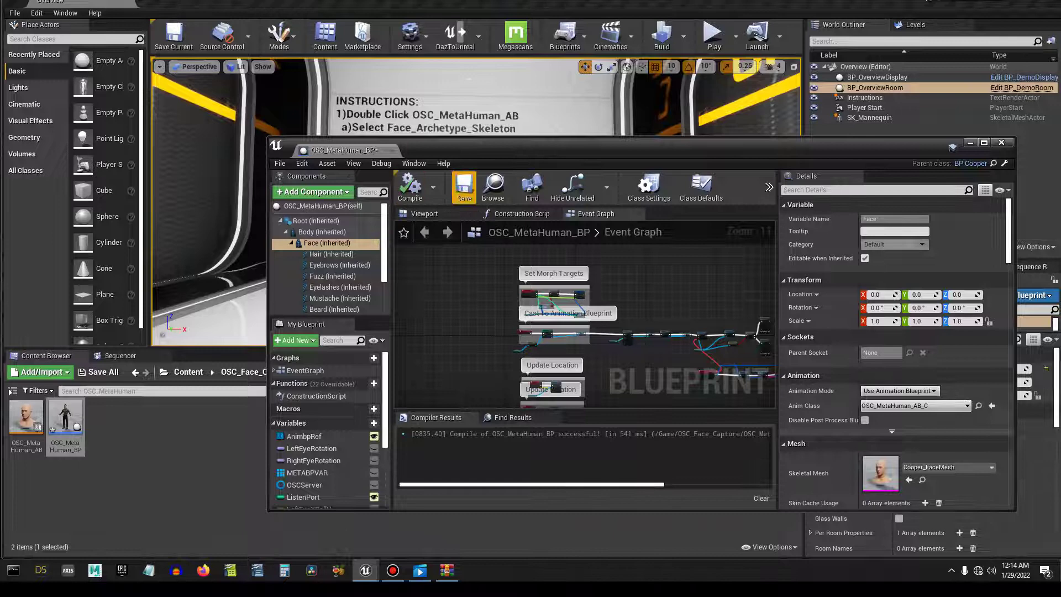
pyautogui.click(464, 188)
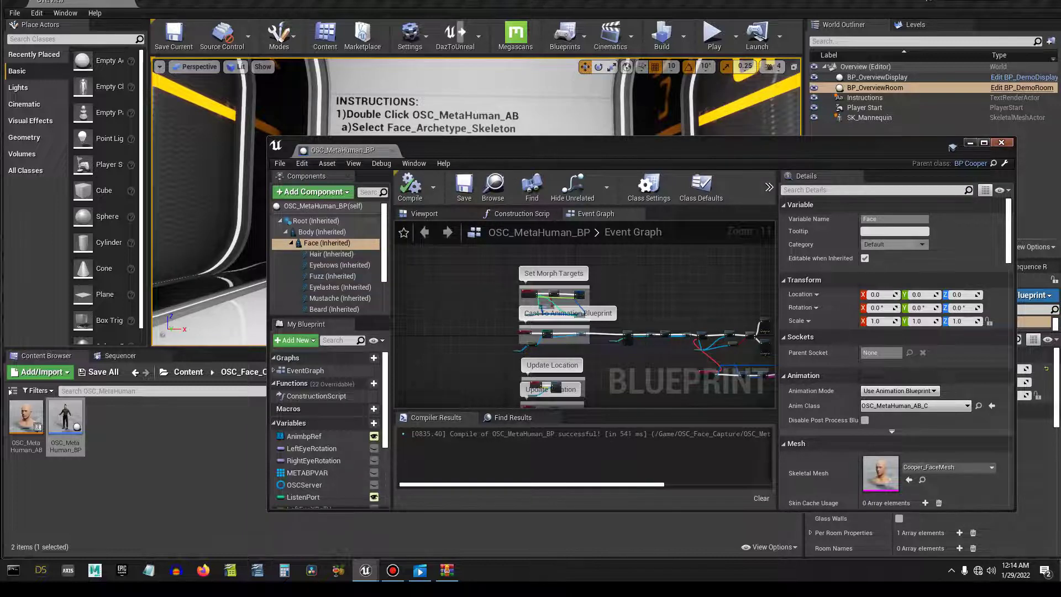
pyautogui.click(1001, 143)
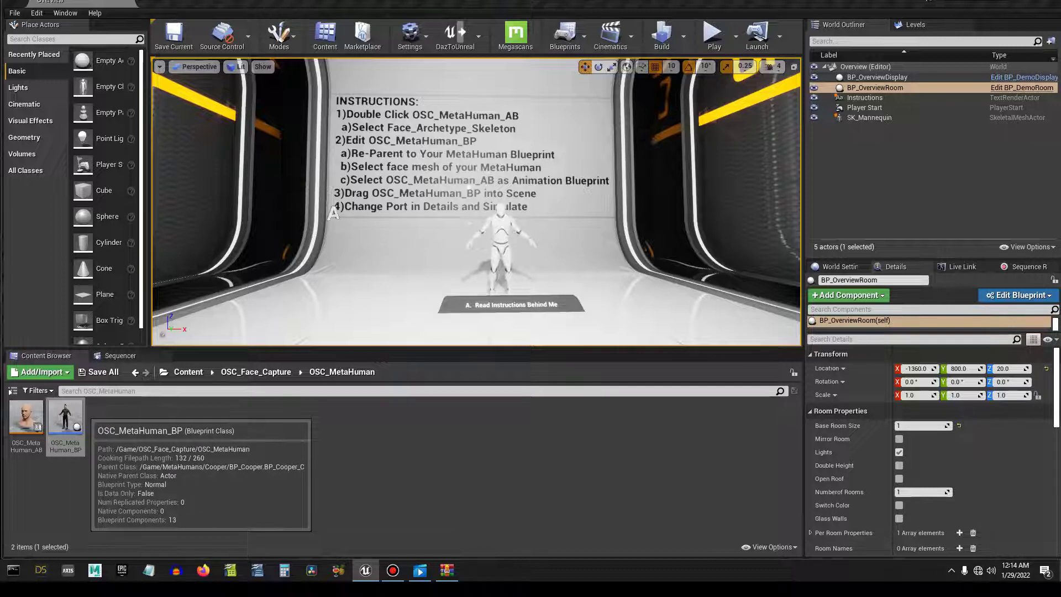
# Step: Place OSC_MetaHuman_BP from the OSC_MetaHuman folder on the room floor beside the mannequin
pyautogui.moveTo(65, 418); pyautogui.dragTo(214, 382)
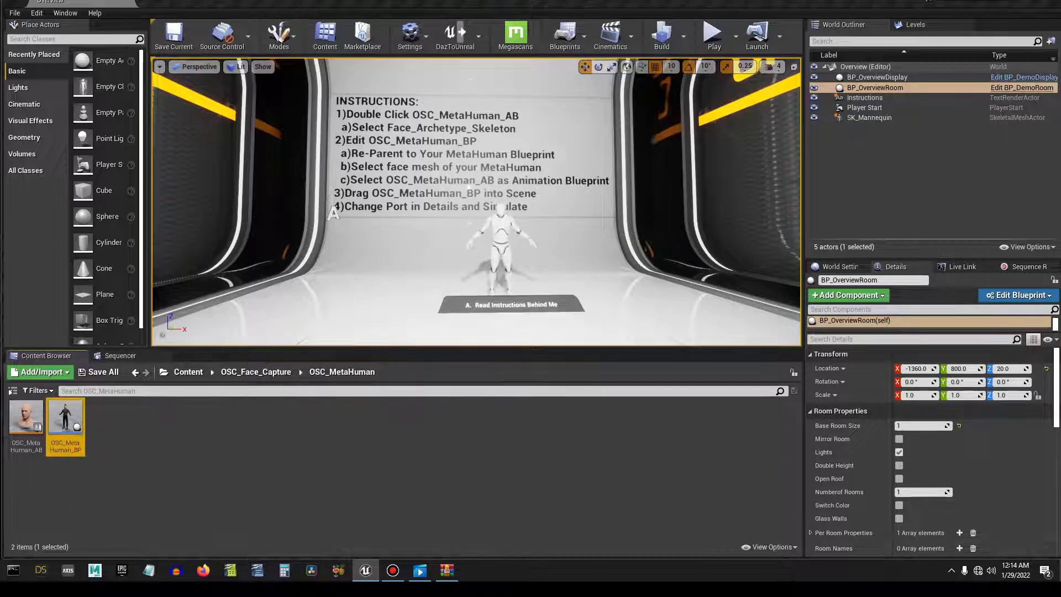
pyautogui.moveTo(65, 419); pyautogui.dragTo(363, 326)
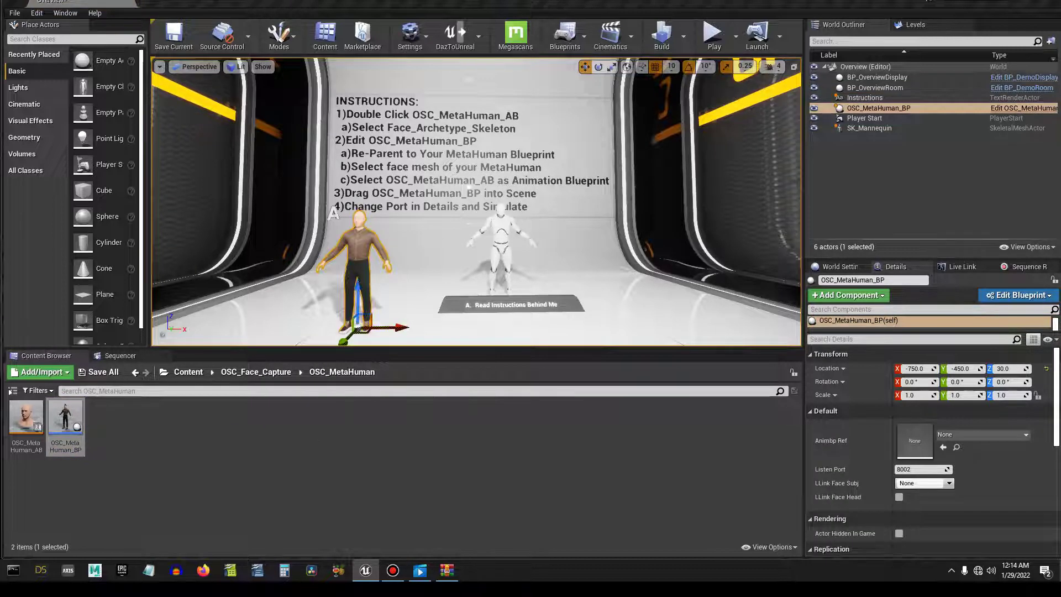
pyautogui.scroll(3, 359, 286)
pyautogui.moveTo(359, 286); pyautogui.dragTo(298, 275, button='right')
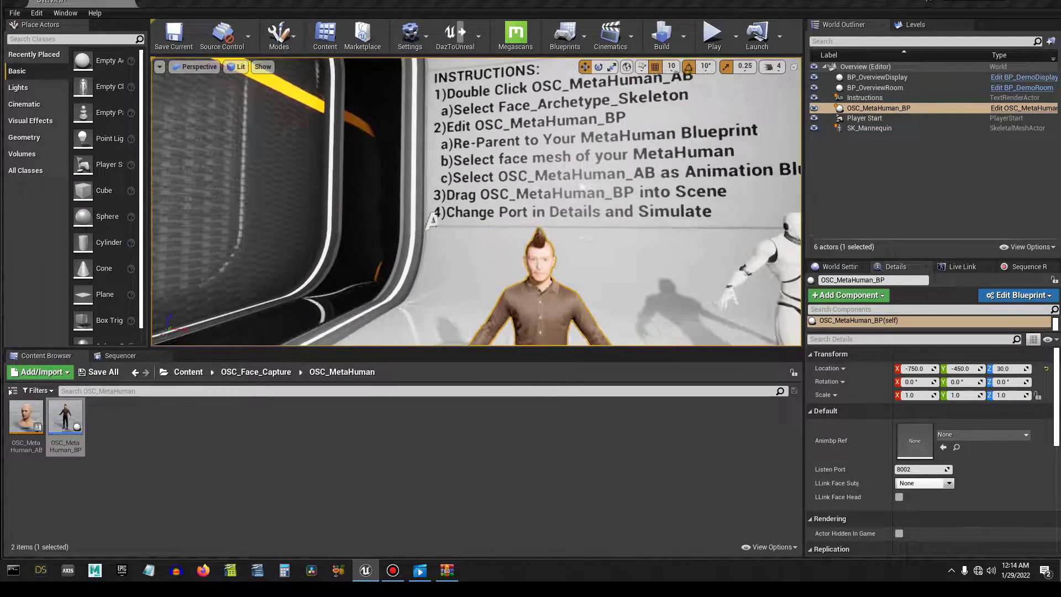
# Step: Set the viewport camera speed to 1 and frame the placed MetaHuman's head and shoulders in close-up
pyautogui.click(771, 67)
pyautogui.click(768, 94)
pyautogui.rightClick(582, 237)
pyautogui.press('w')
pyautogui.moveTo(582, 237); pyautogui.dragTo(599, 238, button='right')
pyautogui.press('w')
pyautogui.press('q')
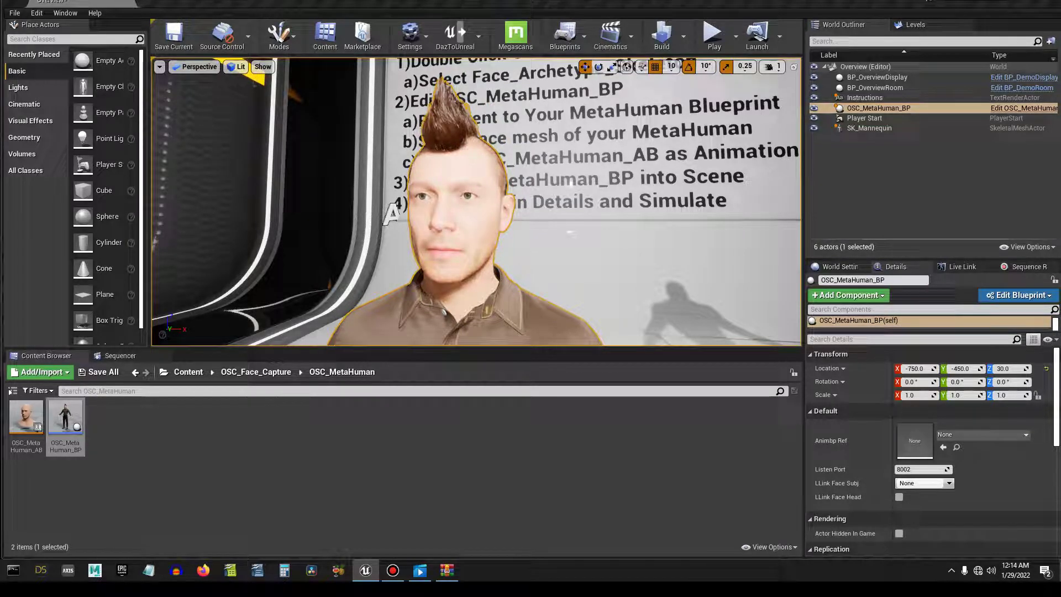
# Step: Run the level in Simulate mode to test the MetaHuman's face capture, and stop the simulation
pyautogui.click(735, 36)
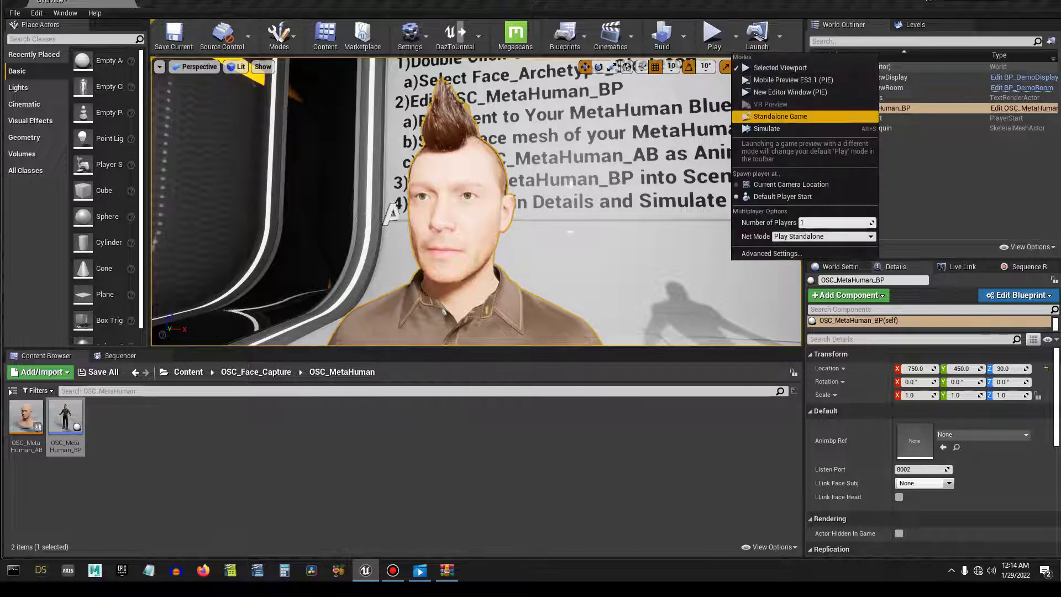
pyautogui.click(766, 128)
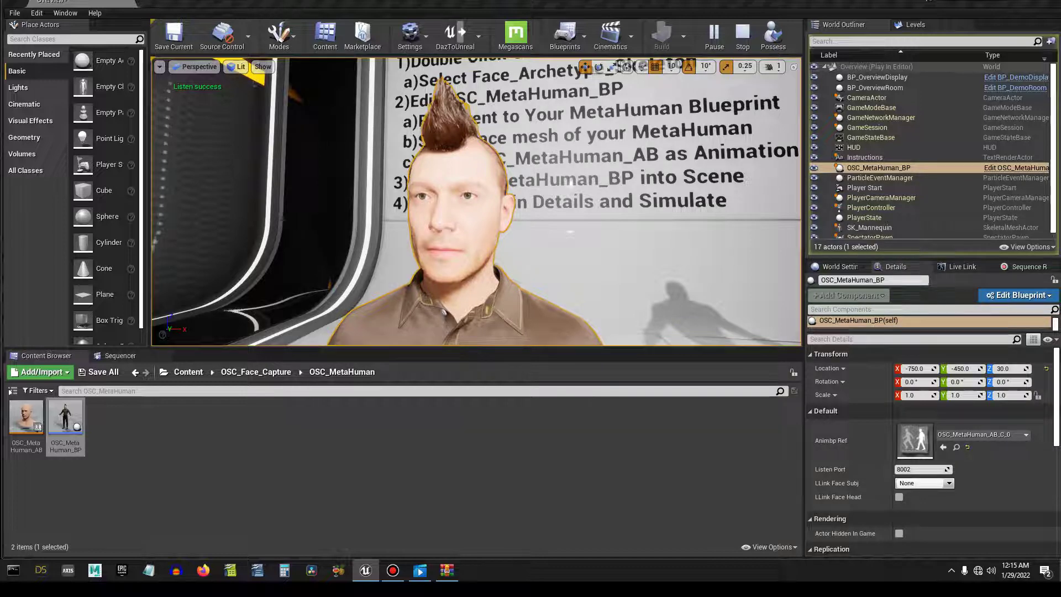
pyautogui.click(742, 36)
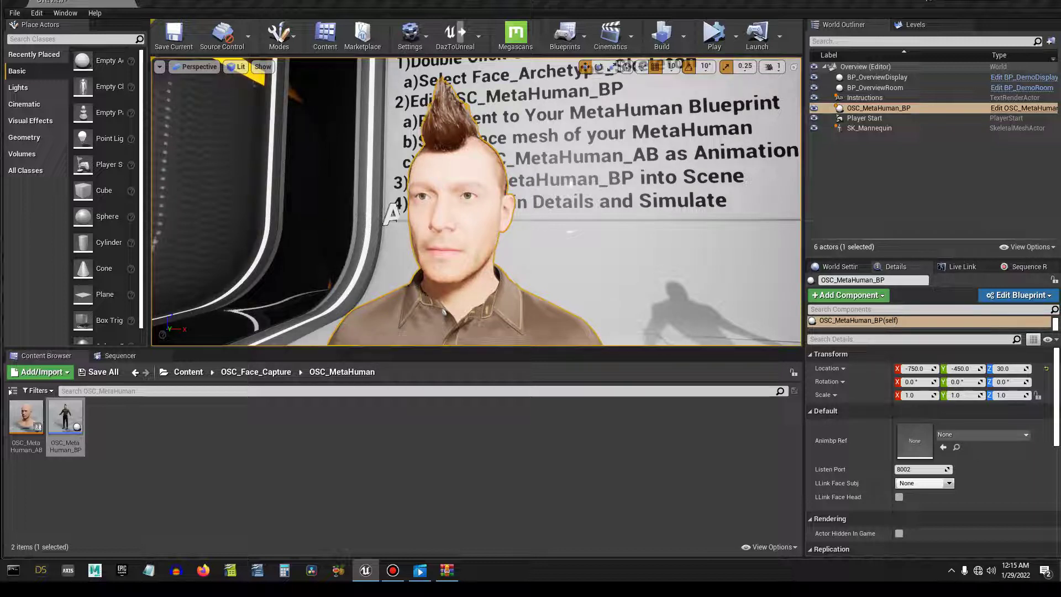
# Step: Check the Listen Port setting of the placed OSC_MetaHuman_BP actor
pyautogui.click(918, 469)
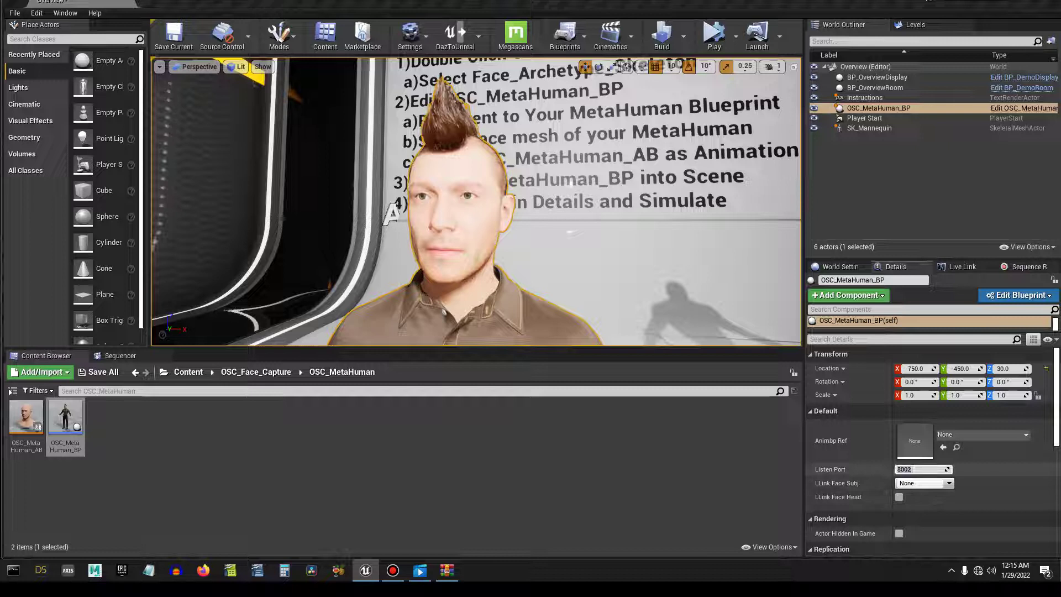
pyautogui.click(925, 470)
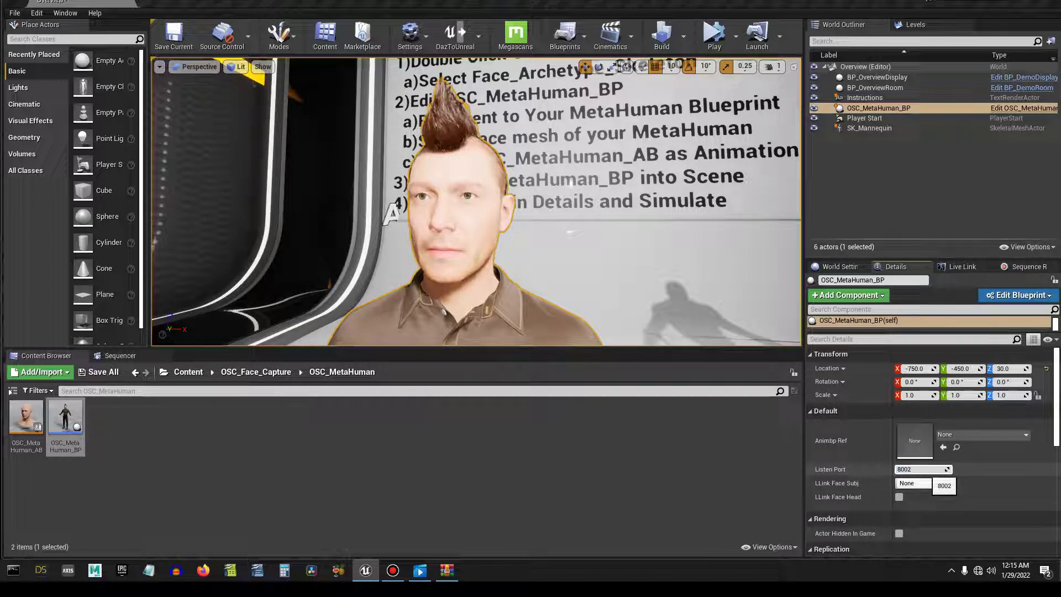
pyautogui.click(914, 469)
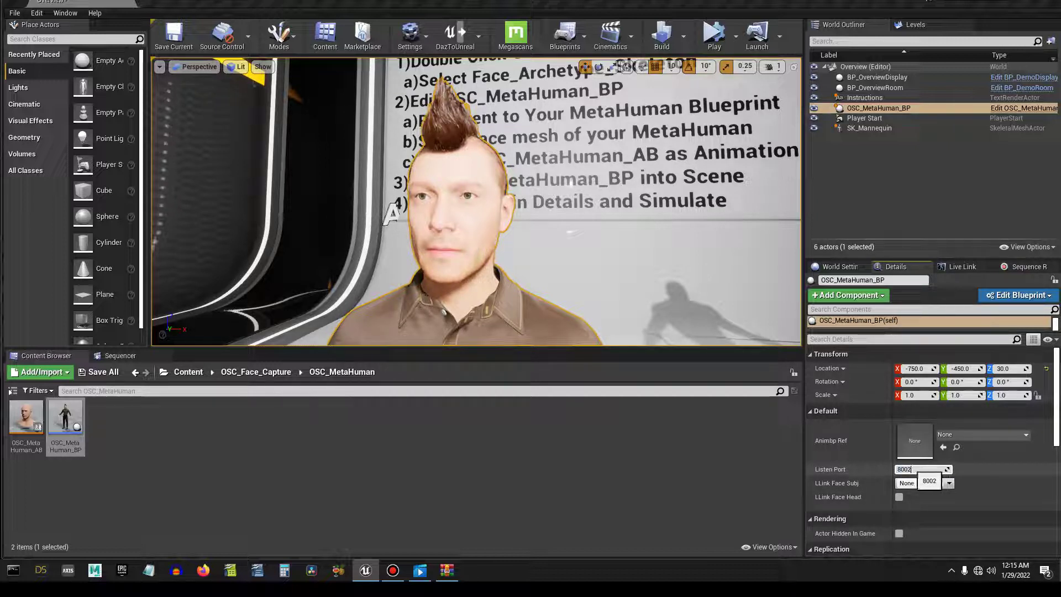
pyautogui.moveTo(913, 470); pyautogui.dragTo(896, 470)
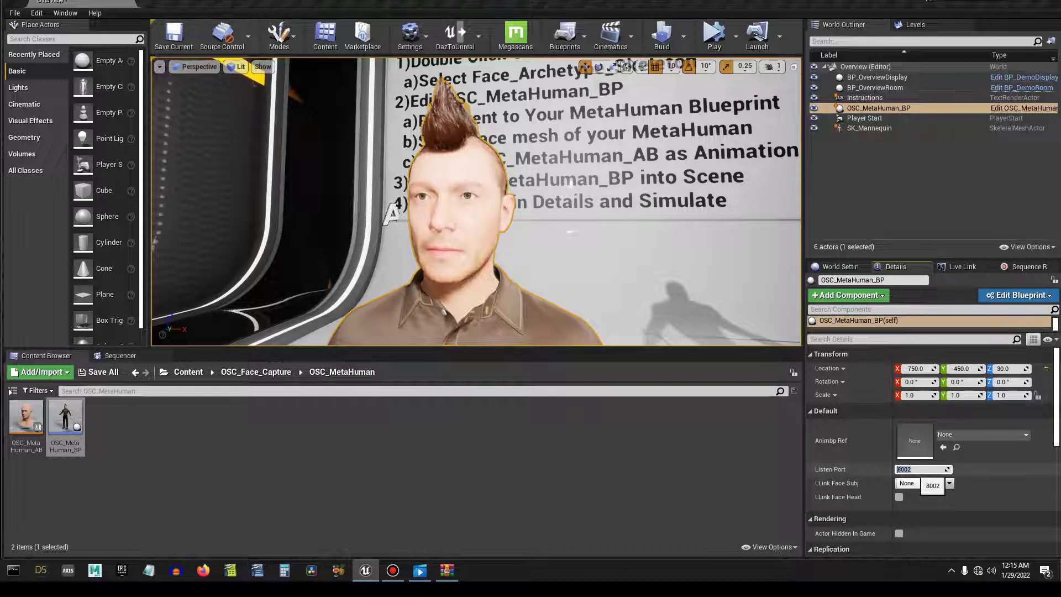
pyautogui.click(925, 469)
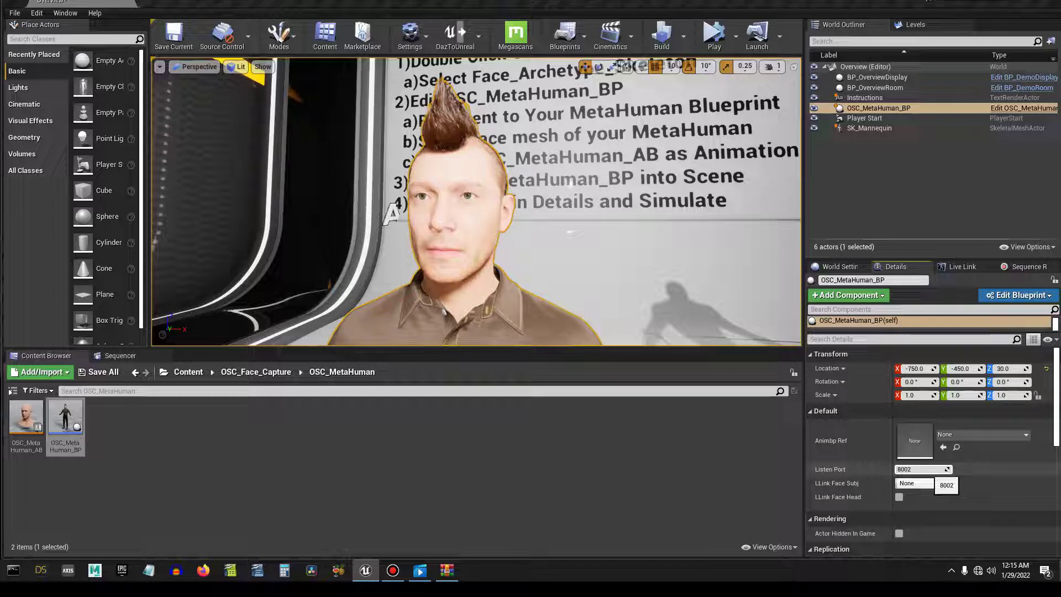
# Step: Simulate the level again, connect the computer to the first listed Wi-Fi network to receive the face data, and stop the simulation
pyautogui.click(735, 37)
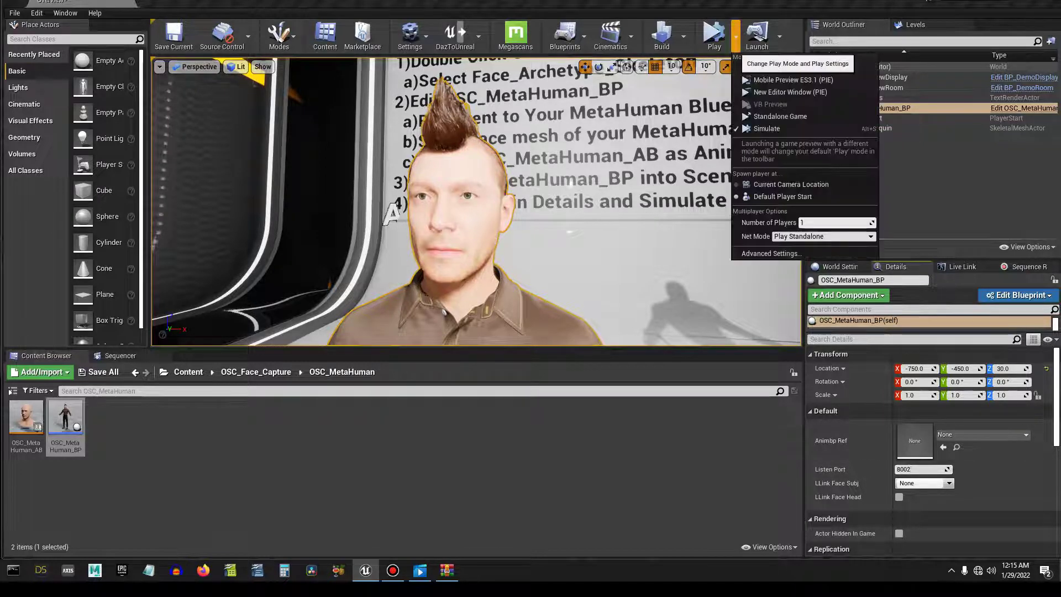
pyautogui.click(862, 128)
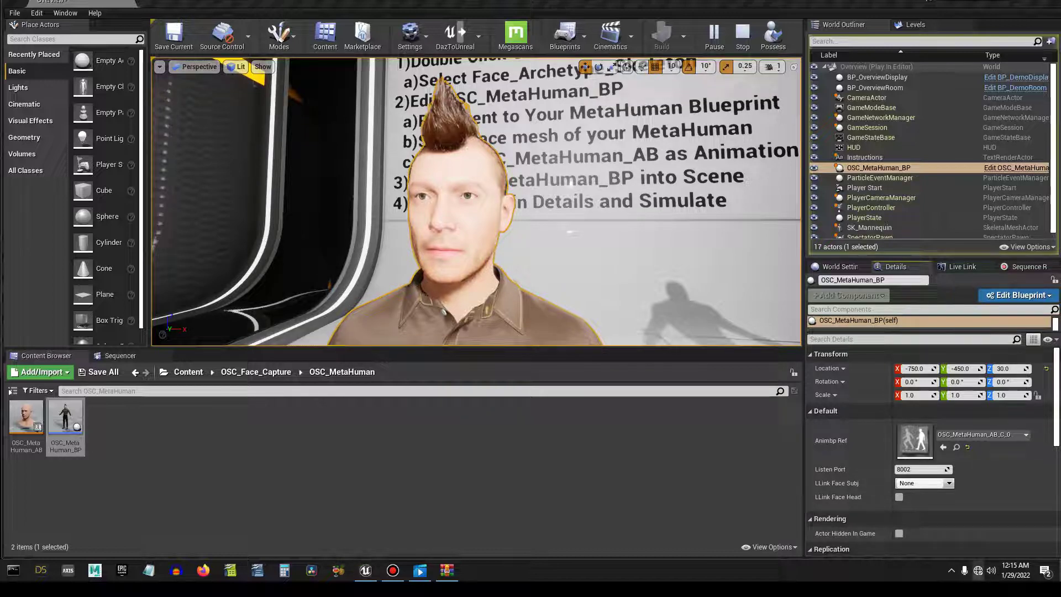
pyautogui.click(977, 570)
pyautogui.click(939, 260)
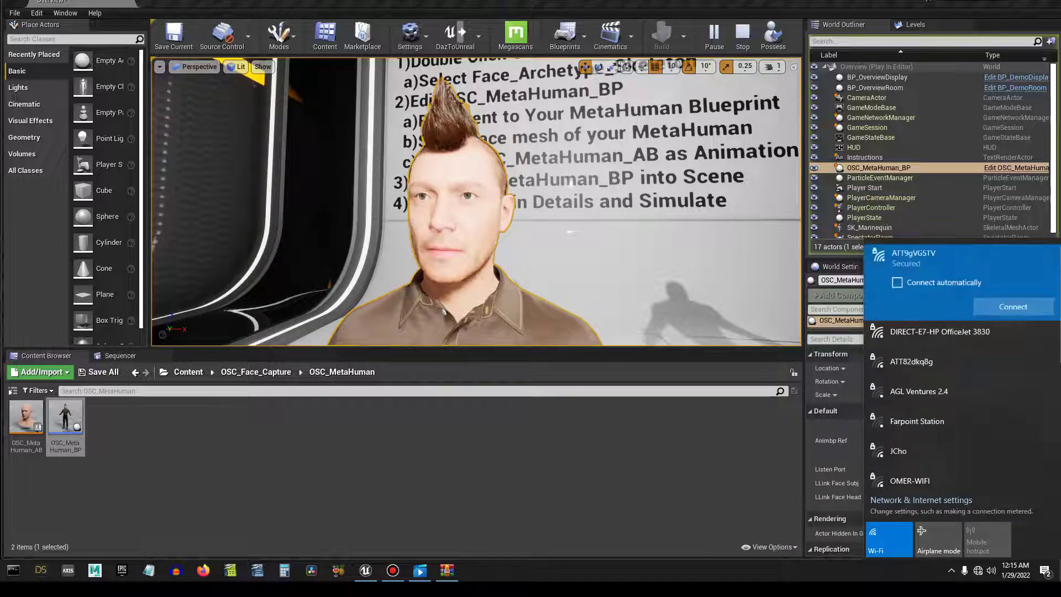
pyautogui.click(1014, 307)
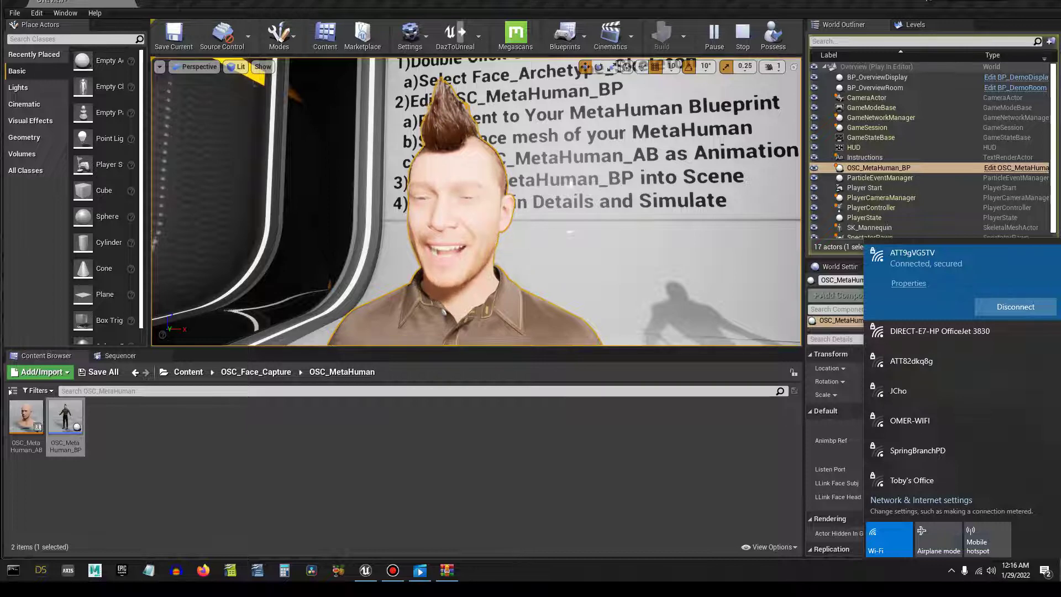
pyautogui.click(743, 36)
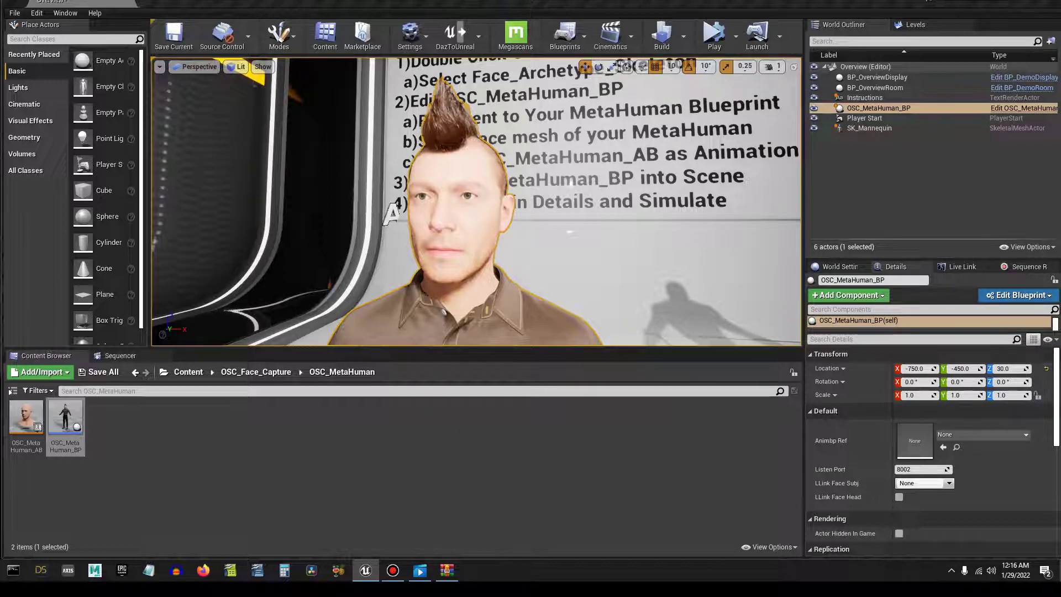
pyautogui.moveTo(476, 201); pyautogui.dragTo(514, 202, button='right')
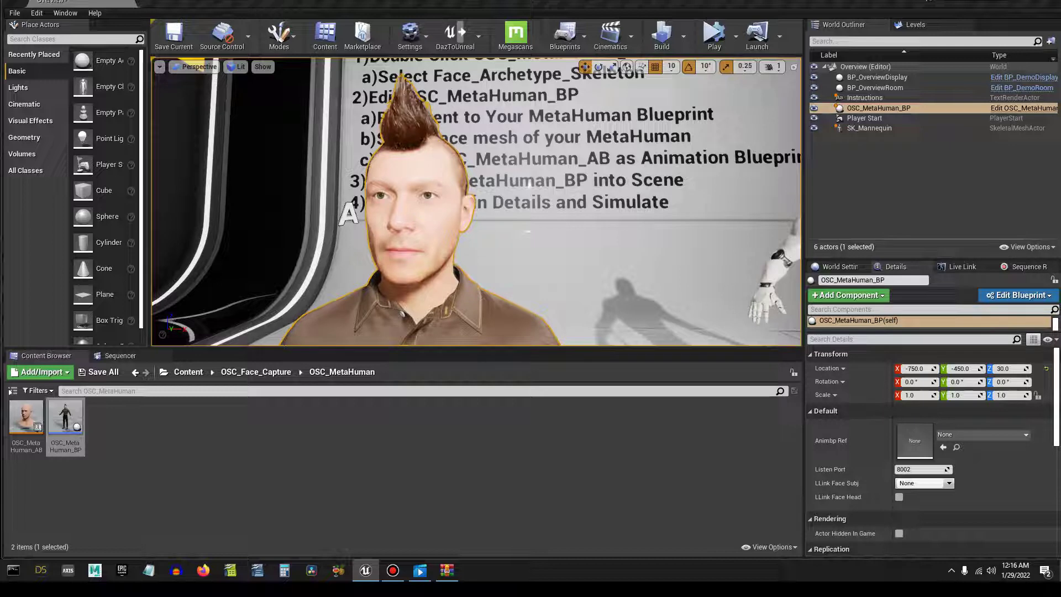
pyautogui.press('Left')
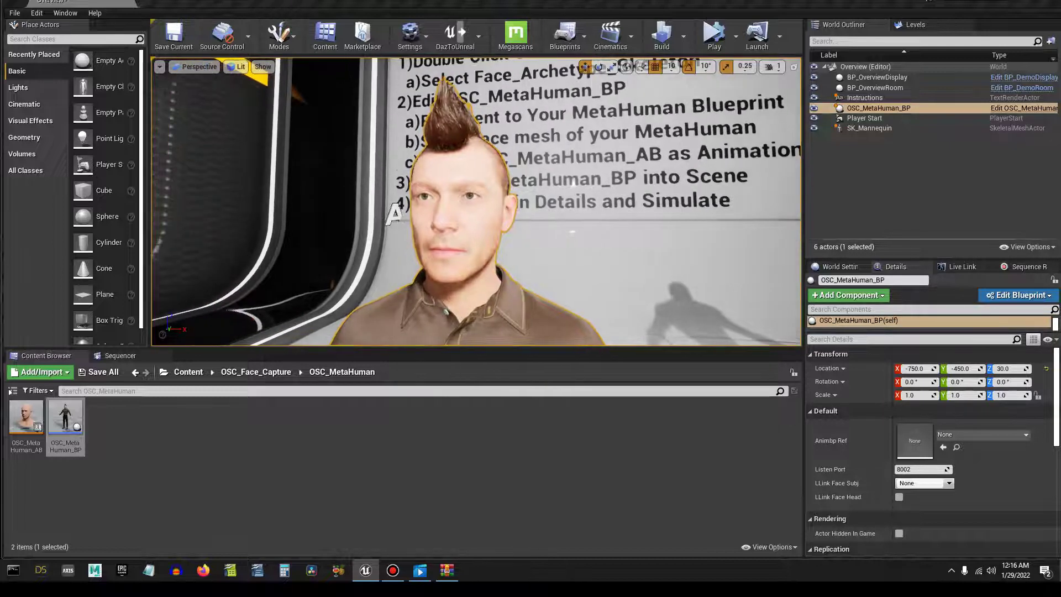